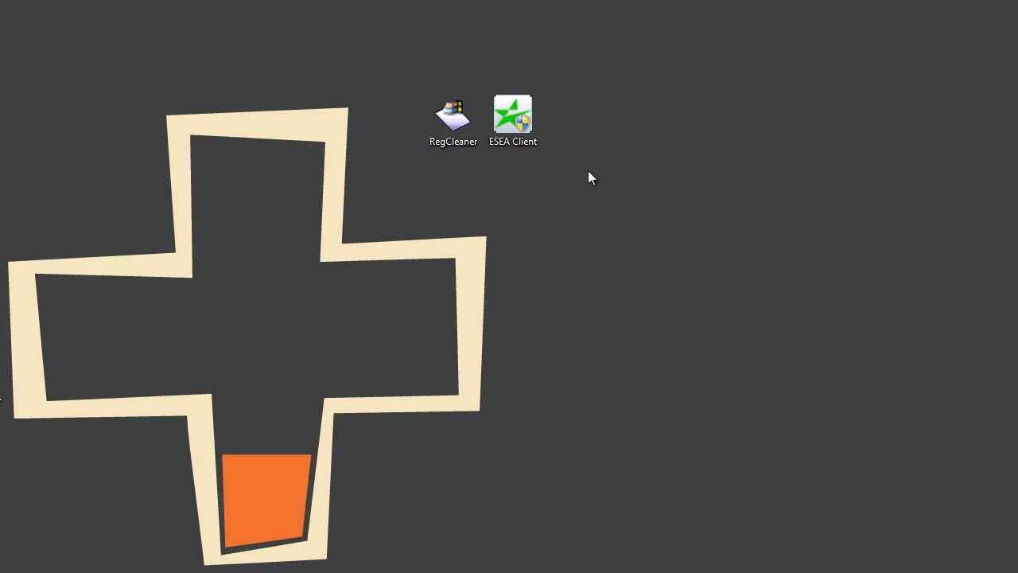
# Review the ESEA match page and its comments about client issues in the browser, and minimize the browser.
pyautogui.click(40, 565)
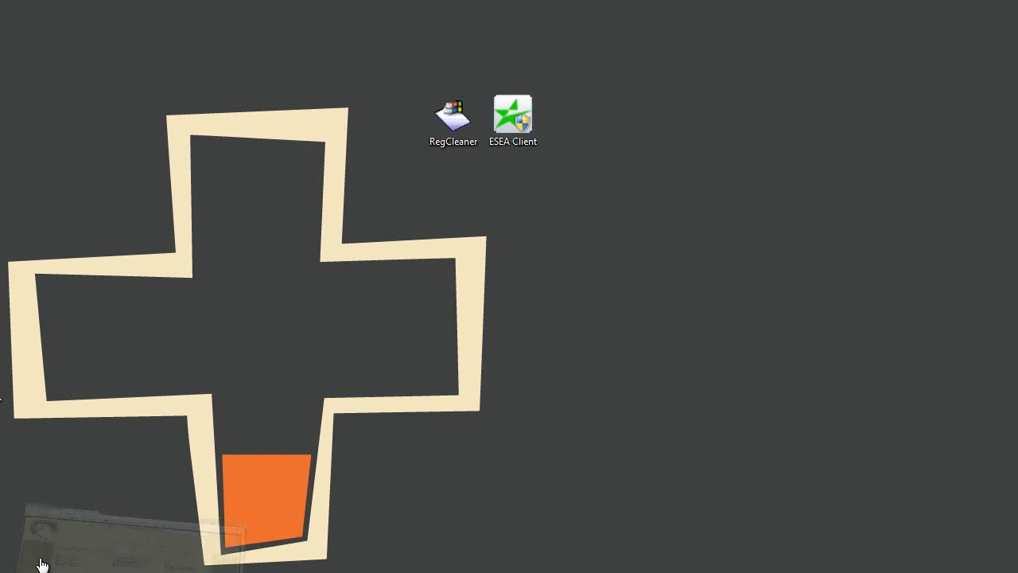
pyautogui.click(73, 26)
pyautogui.scroll(-4, 303, 300)
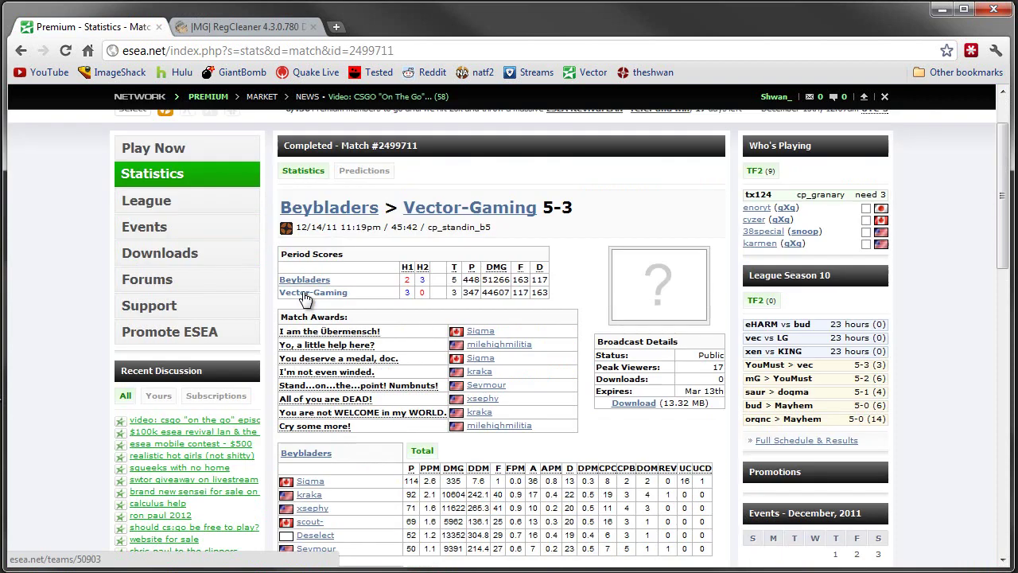
pyautogui.scroll(2, 306, 295)
pyautogui.scroll(1, 309, 288)
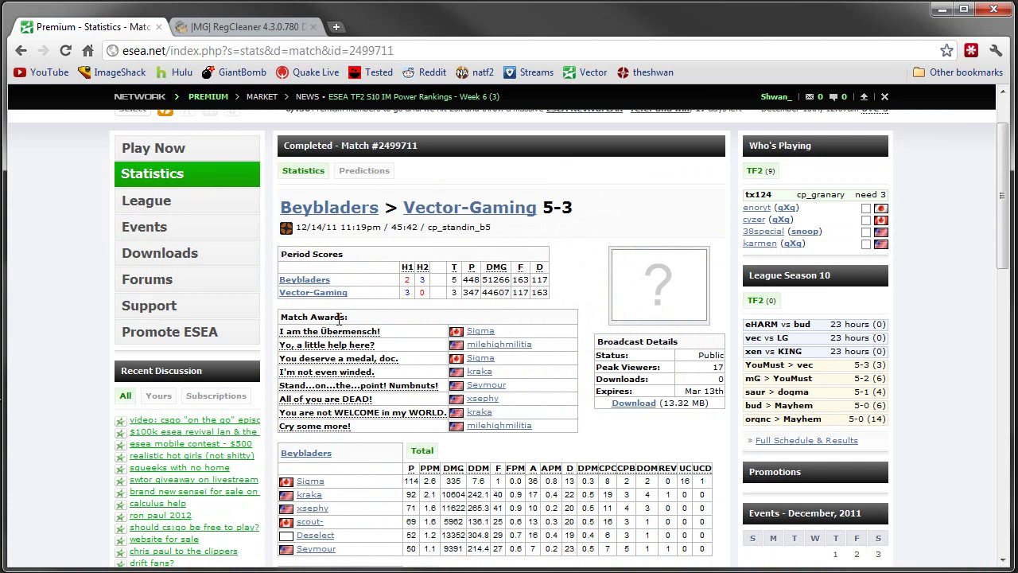
pyautogui.scroll(-8, 322, 295)
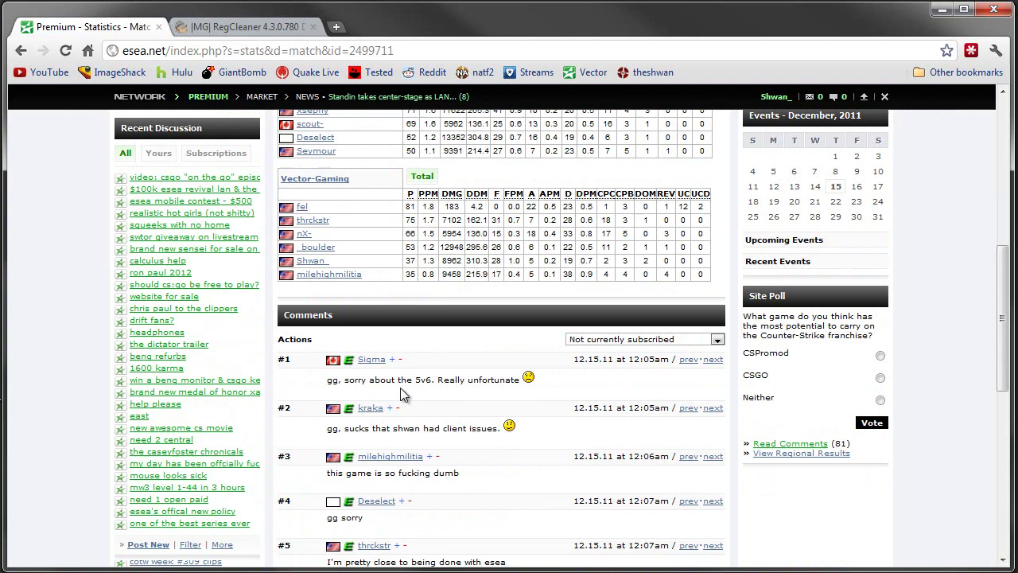
pyautogui.scroll(1, 402, 303)
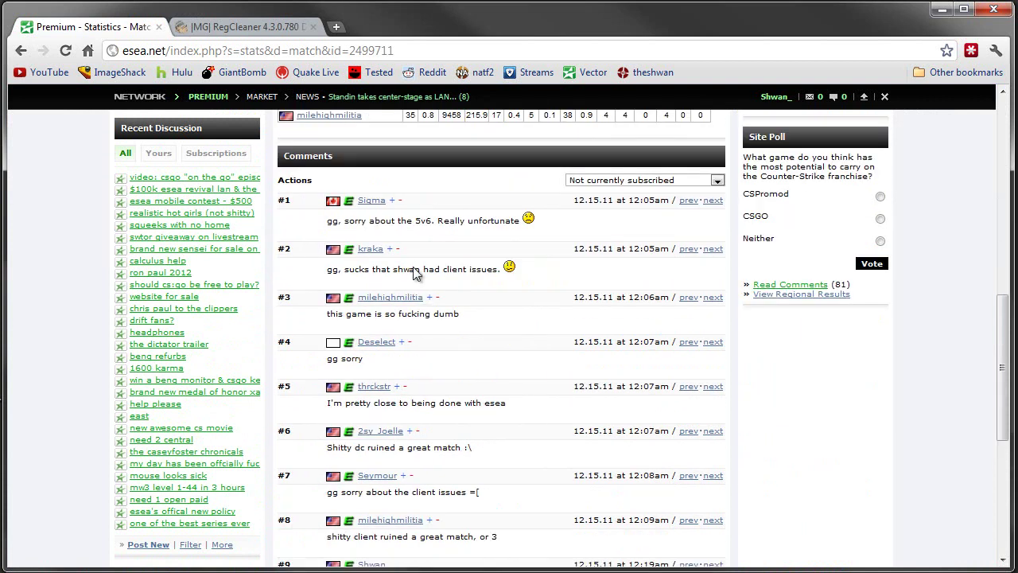
pyautogui.scroll(10, 416, 273)
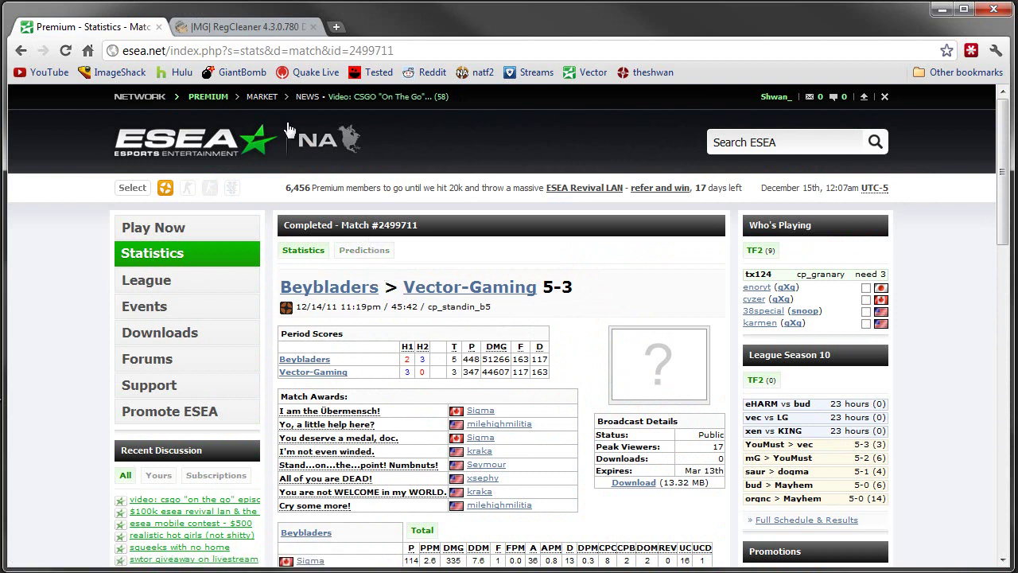
pyautogui.click(941, 14)
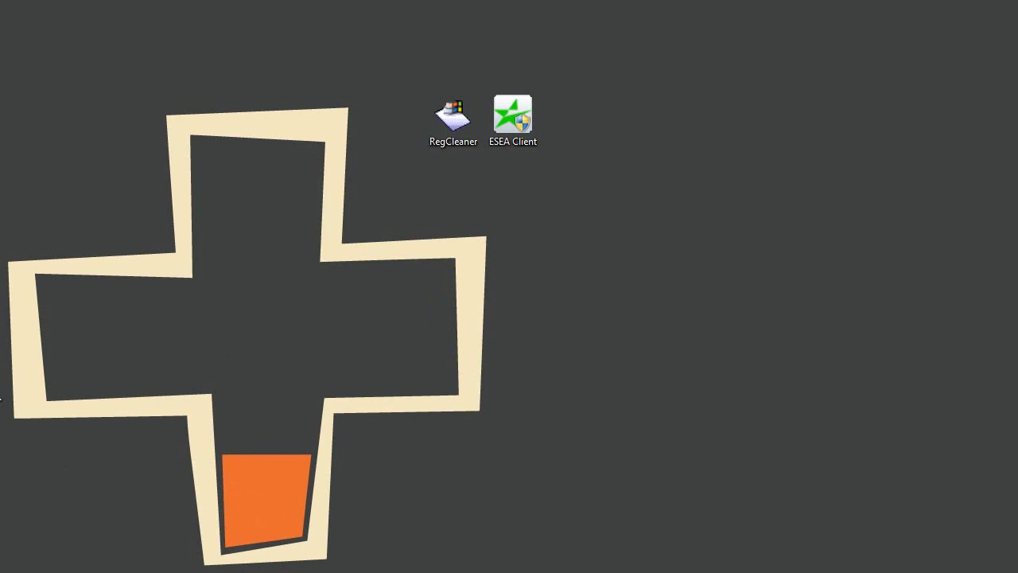
# Uninstall the ESEA Client using the uninstaller in its program group, and close the finished wizard.
pyautogui.press('super')
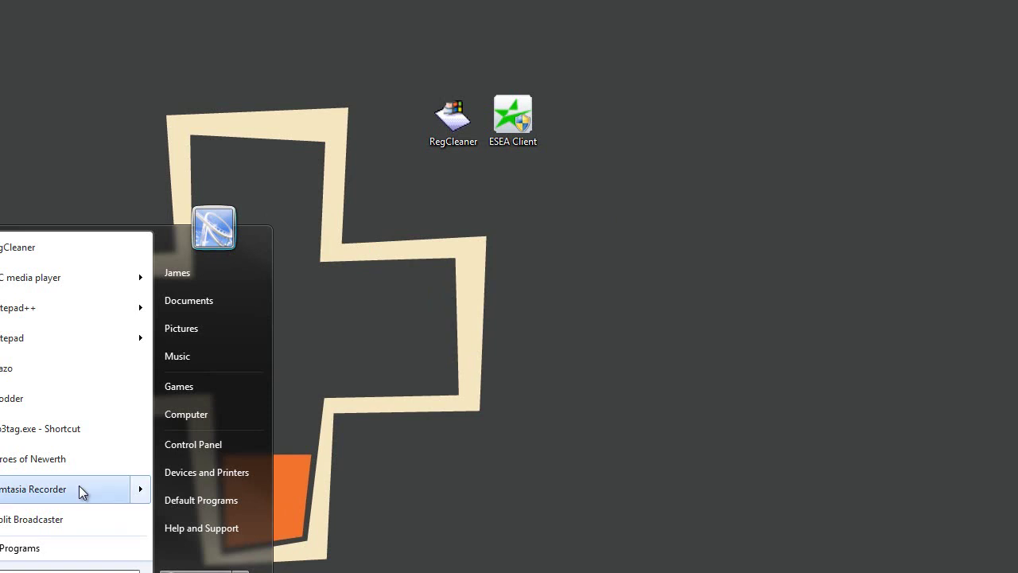
pyautogui.click(20, 547)
pyautogui.scroll(-2, 40, 344)
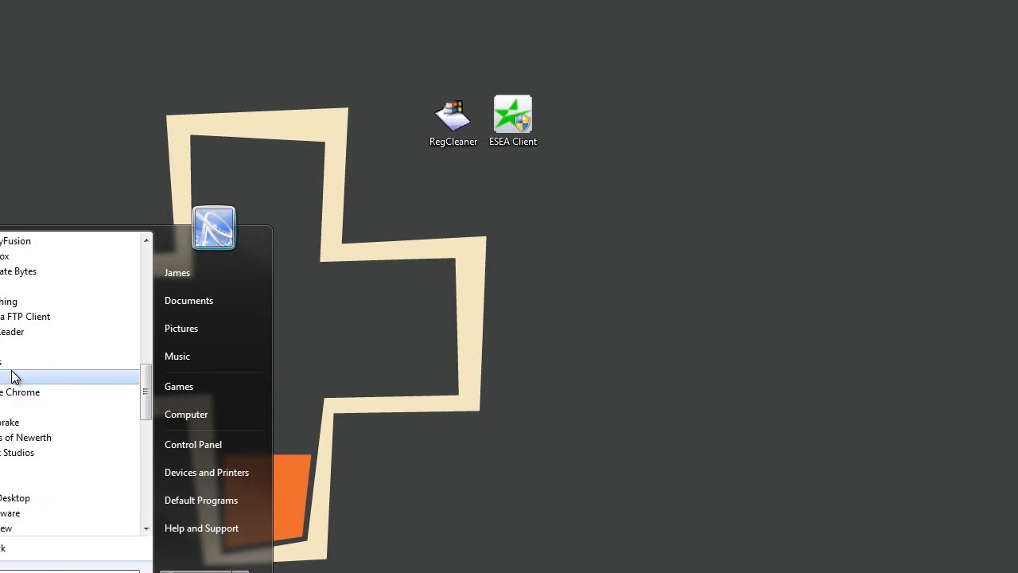
pyautogui.scroll(-1, 12, 376)
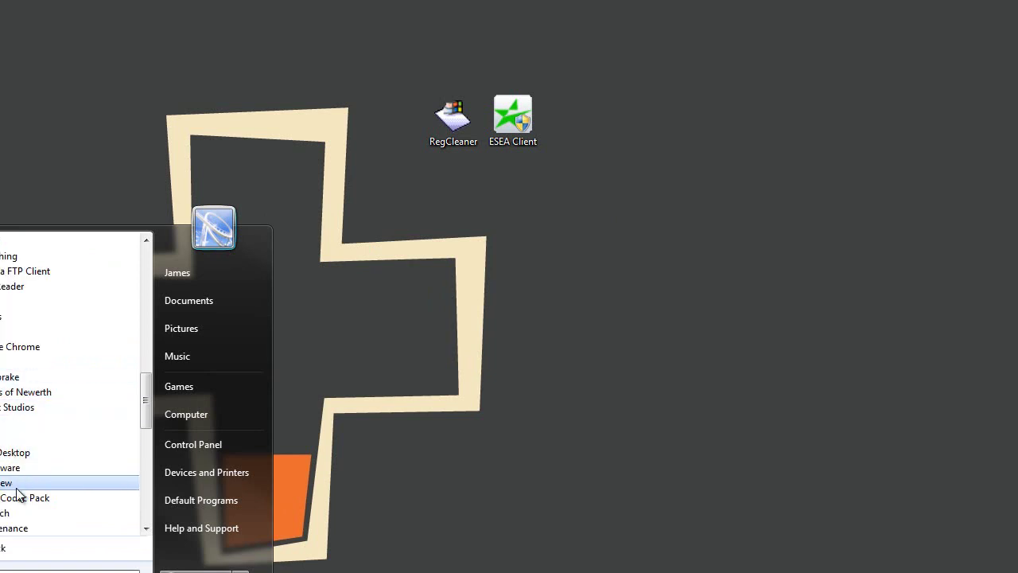
pyautogui.scroll(2, 15, 334)
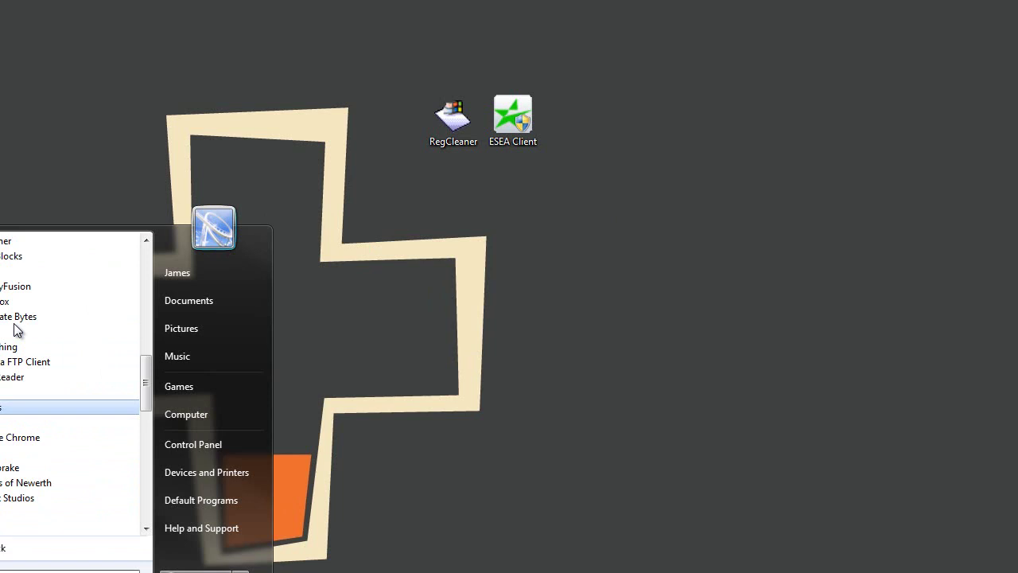
pyautogui.click(3, 351)
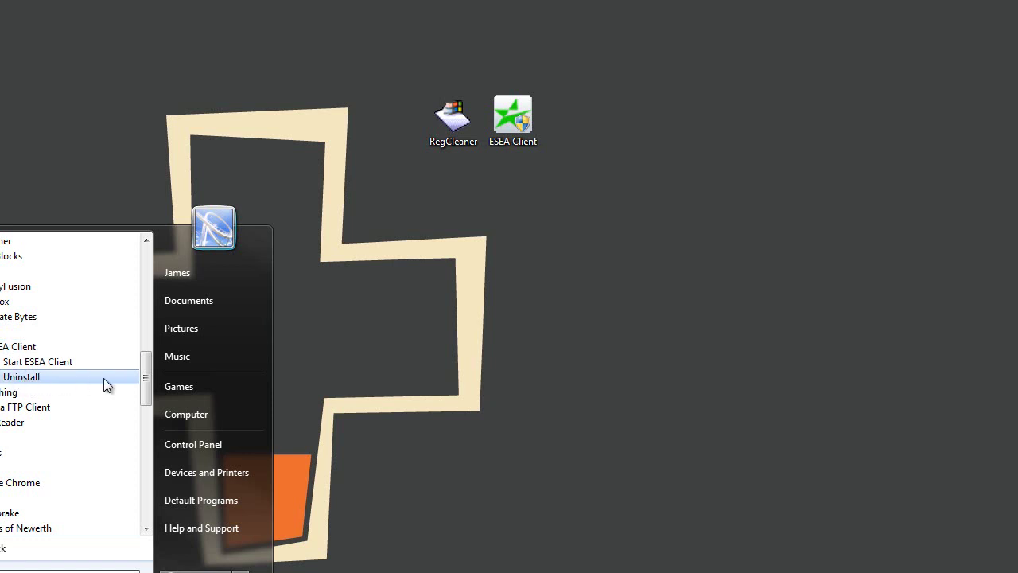
pyautogui.click(36, 380)
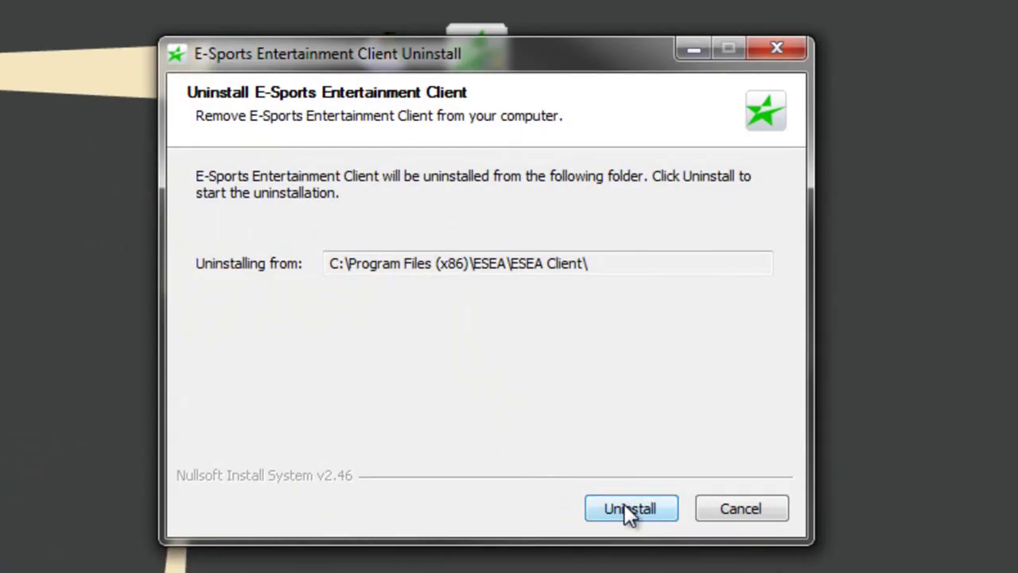
pyautogui.click(629, 509)
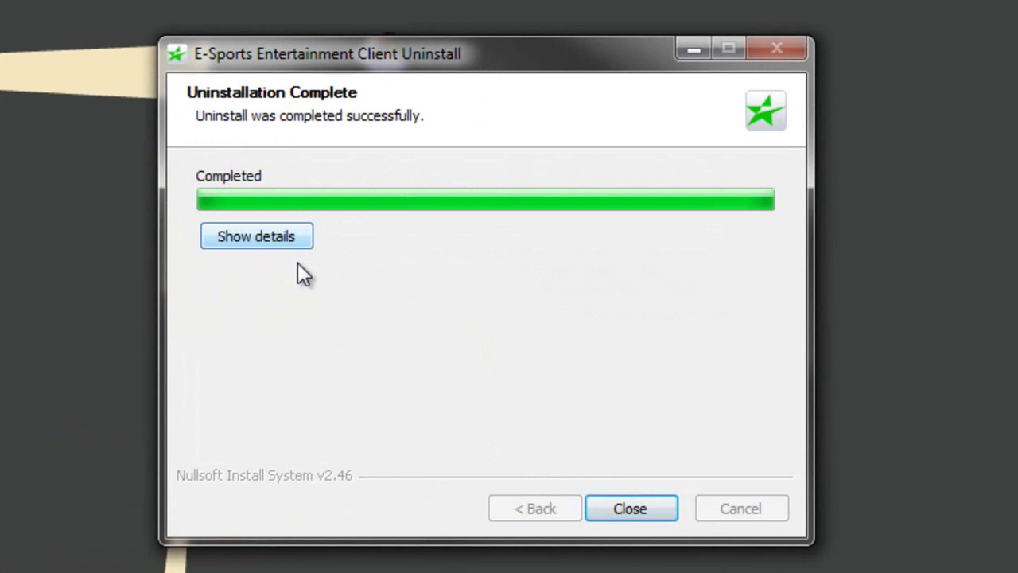
pyautogui.click(631, 509)
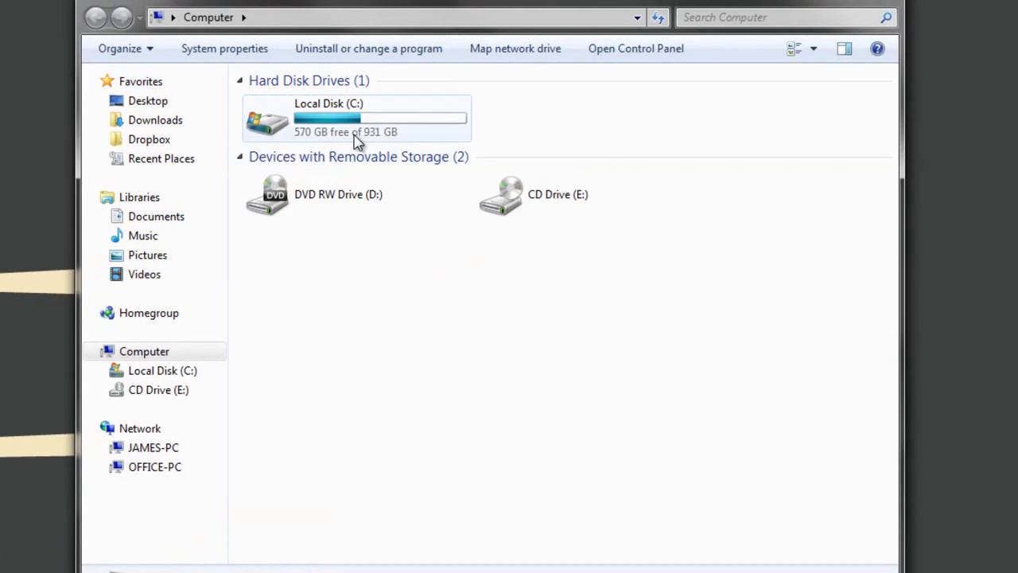
# Open the ESEA Client folder inside C:\Program Files (x86)\ESEA to inspect the files left by the uninstaller.
pyautogui.doubleClick(421, 141)
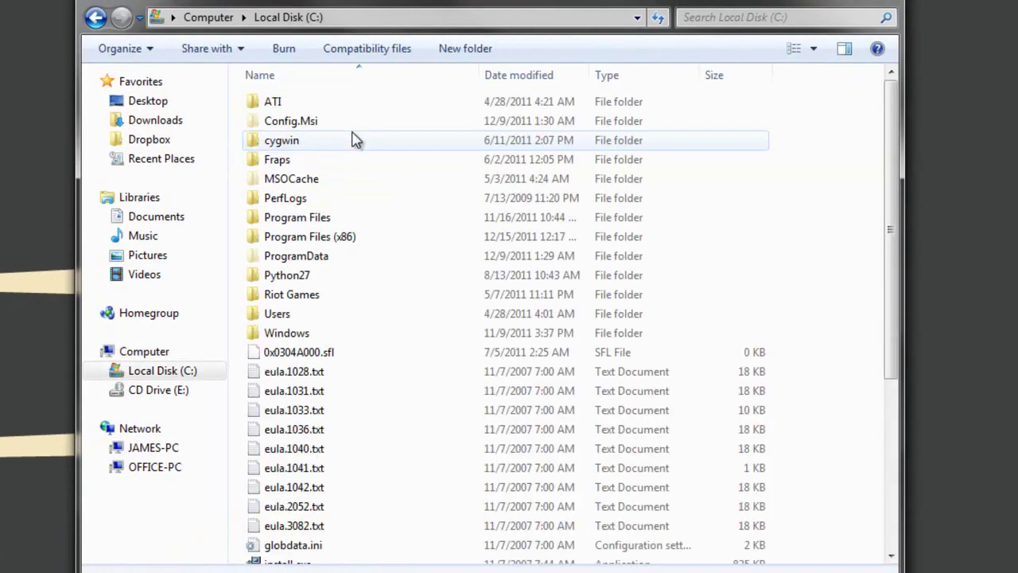
pyautogui.doubleClick(314, 237)
pyautogui.click(315, 239)
pyautogui.press('e')
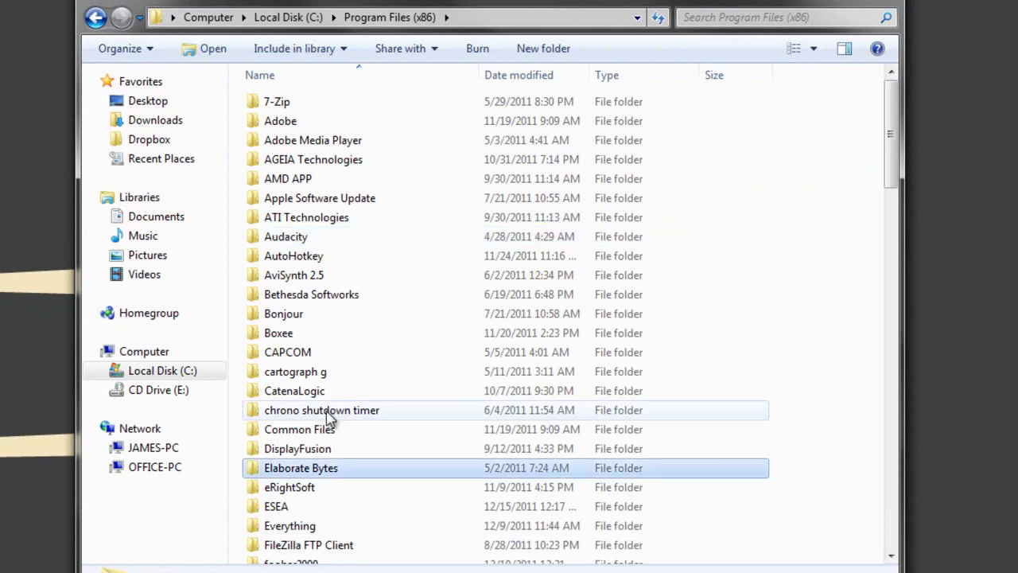
pyautogui.doubleClick(334, 506)
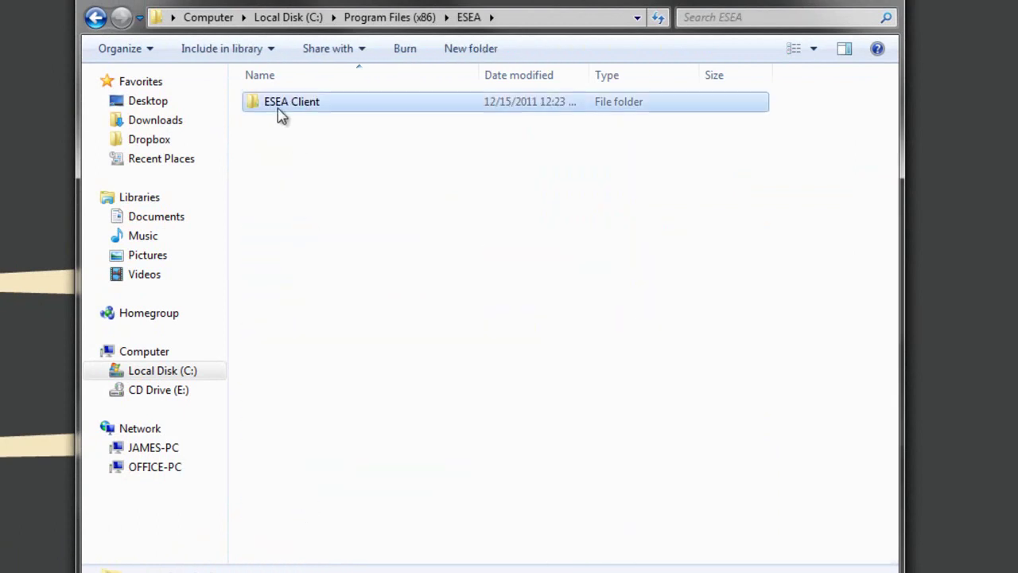
pyautogui.doubleClick(277, 103)
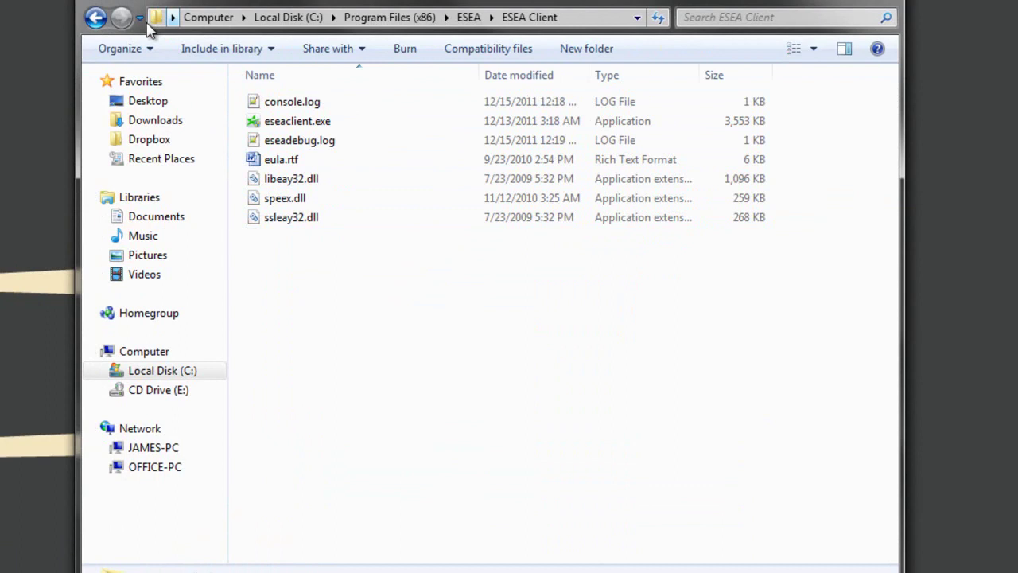
# Return to Program Files (x86) and try to delete the ESEA folder with administrator permission.
pyautogui.click(96, 17)
pyautogui.click(95, 18)
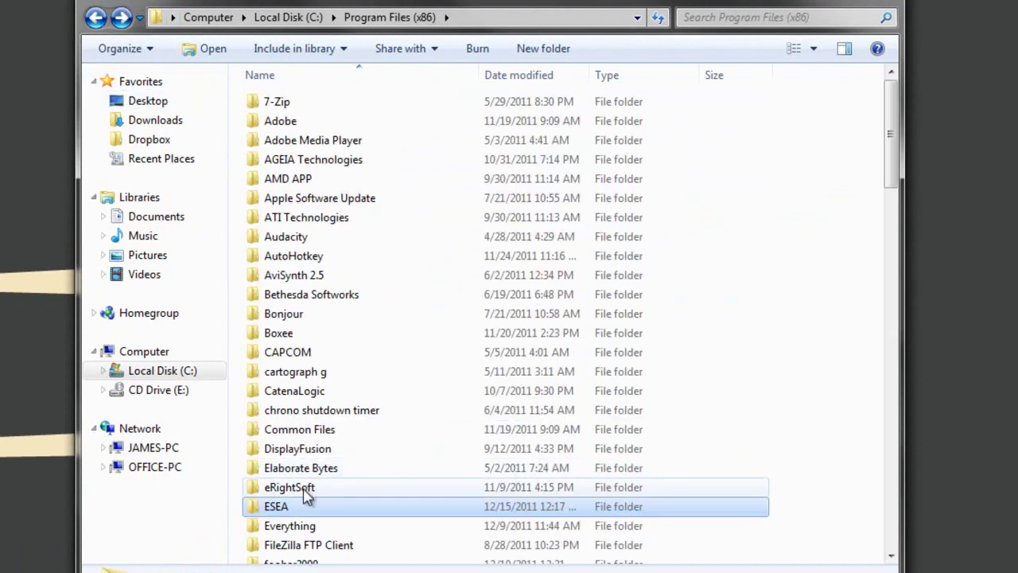
pyautogui.click(275, 488)
pyautogui.click(305, 510)
pyautogui.press('Delete')
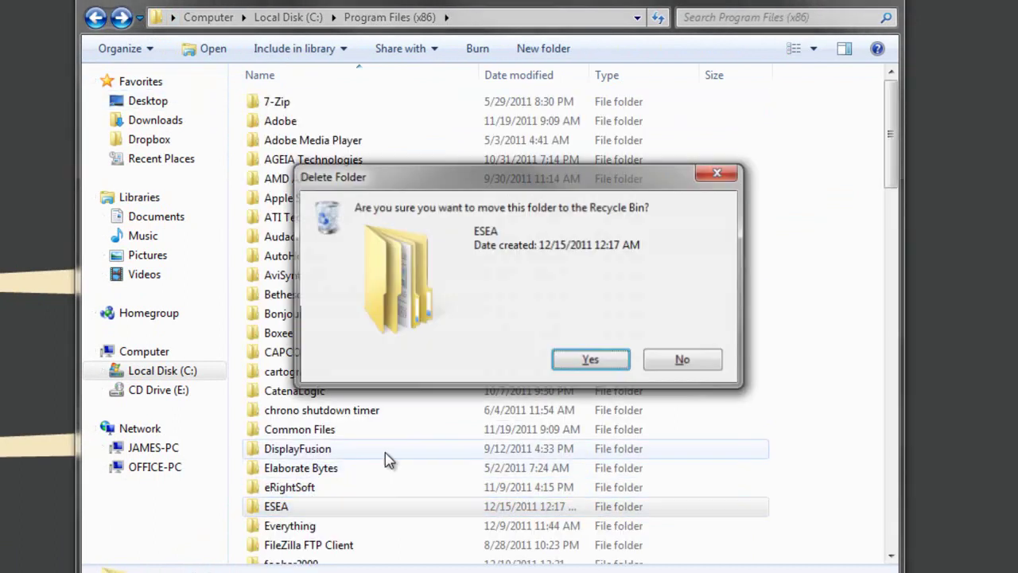
pyautogui.click(591, 360)
pyautogui.click(506, 360)
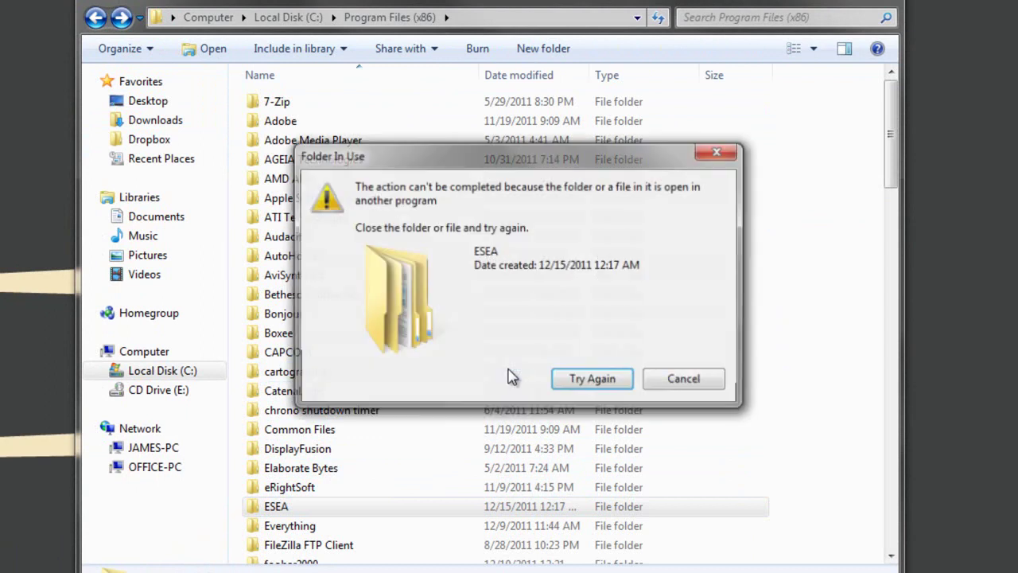
pyautogui.click(597, 380)
pyautogui.click(677, 382)
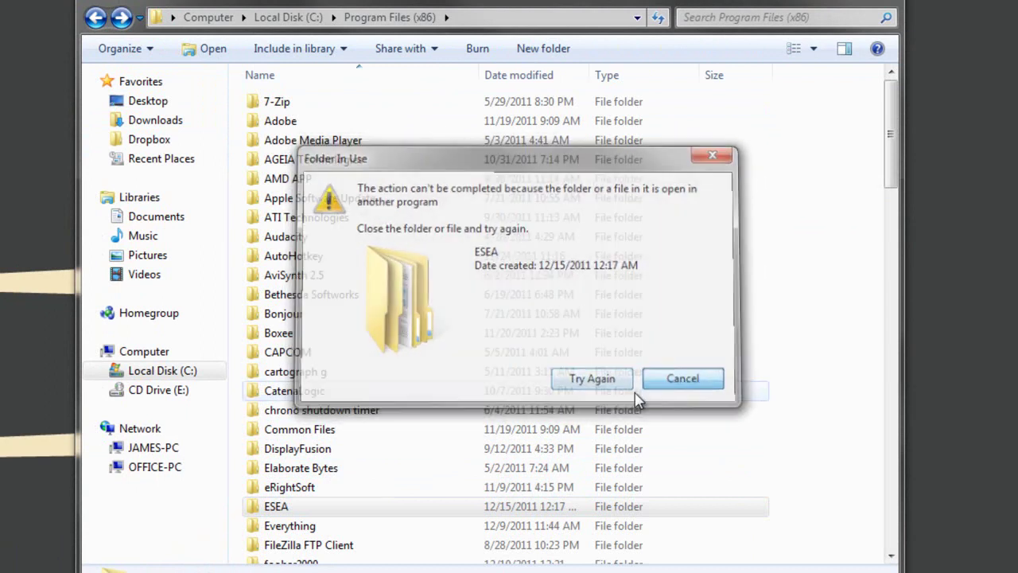
# Open the ESEA folder and try to delete its ESEA Client subfolder with administrator permission.
pyautogui.press('Return')
pyautogui.click(303, 102)
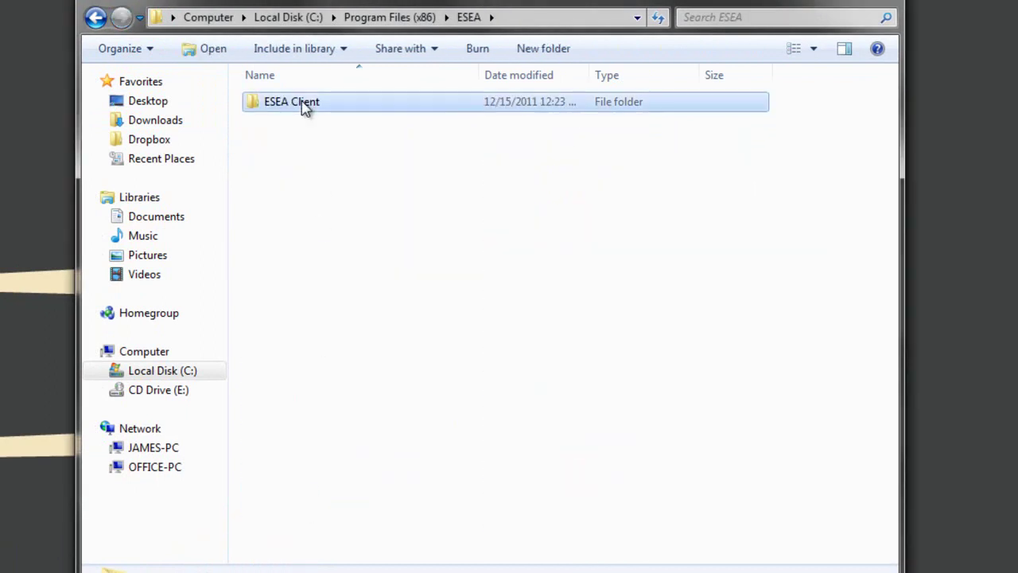
pyautogui.press('Delete')
pyautogui.click(587, 359)
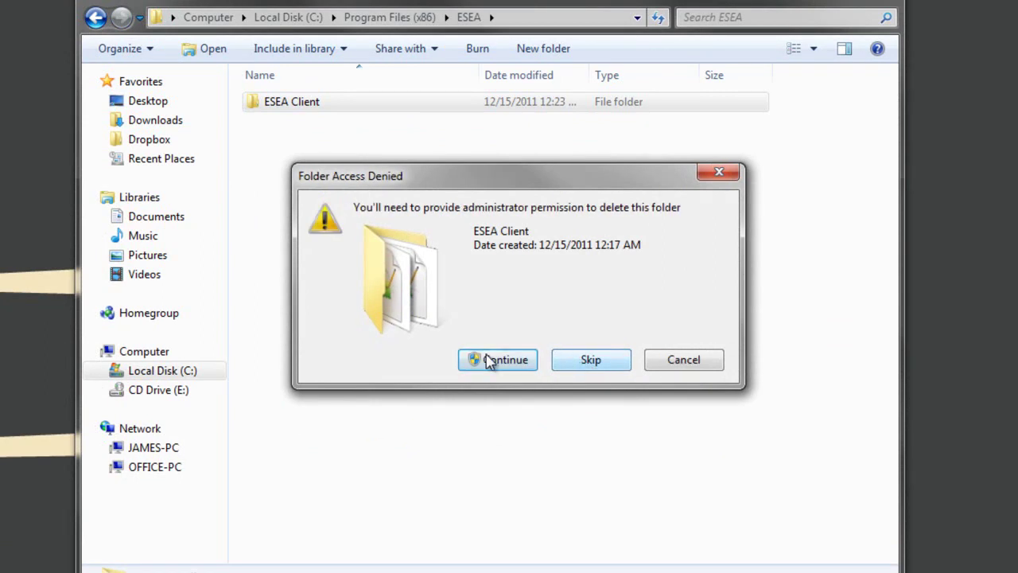
pyautogui.click(490, 358)
pyautogui.click(597, 381)
pyautogui.click(680, 379)
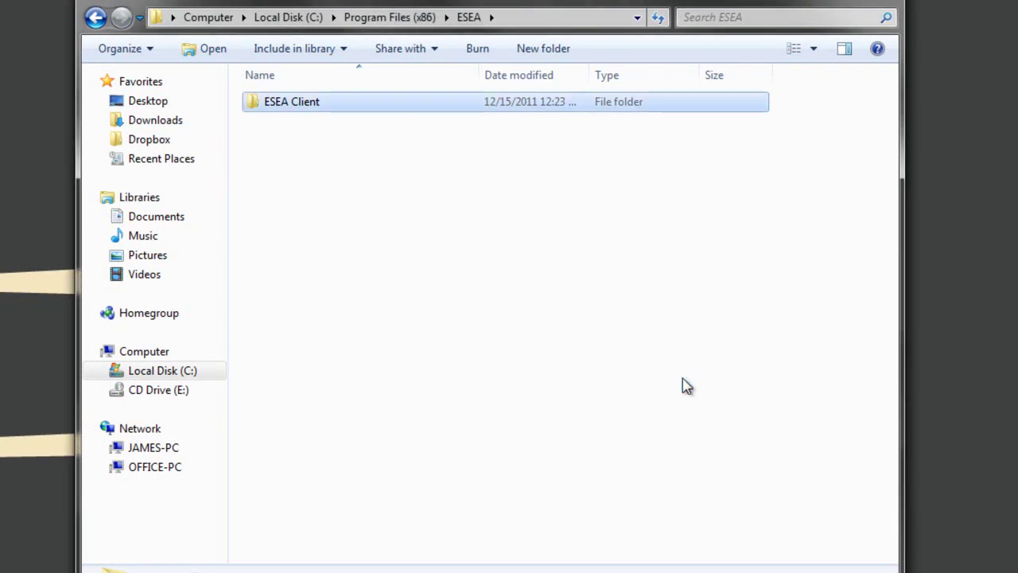
# Exit the ESEA Client process still running in the background.
pyautogui.click(1017, 572)
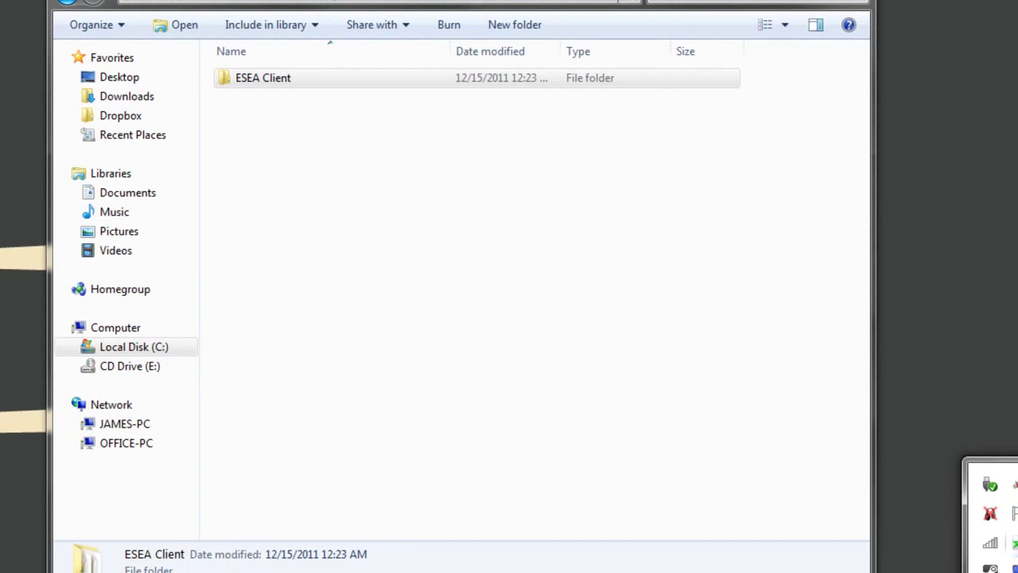
pyautogui.rightClick(973, 505)
pyautogui.click(953, 545)
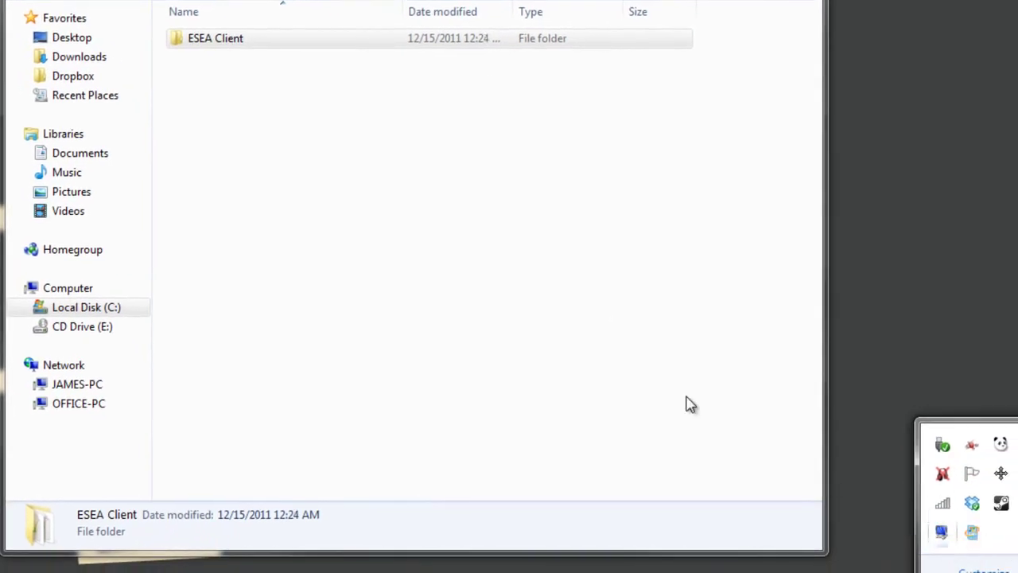
pyautogui.click(668, 375)
# Delete the ESEA folder from Program Files (x86), granting administrator permission.
pyautogui.click(110, 8)
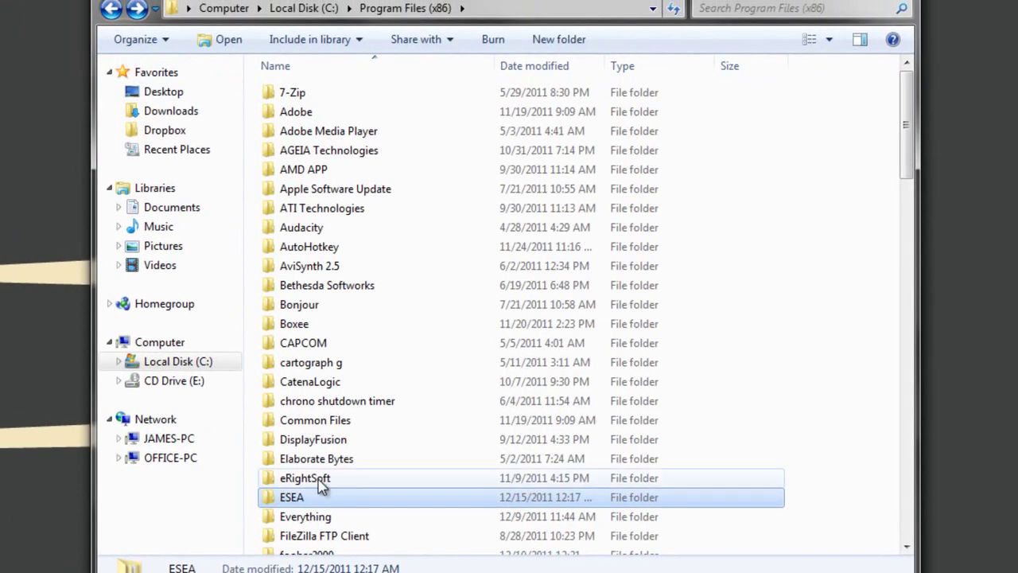
pyautogui.click(318, 479)
pyautogui.click(316, 498)
pyautogui.press('Delete')
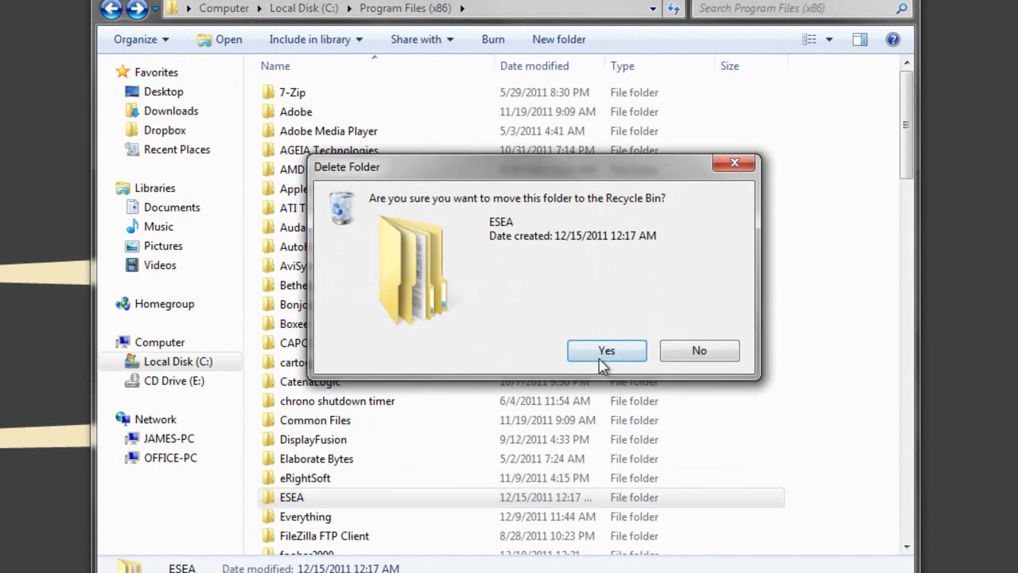
pyautogui.click(603, 357)
pyautogui.click(551, 354)
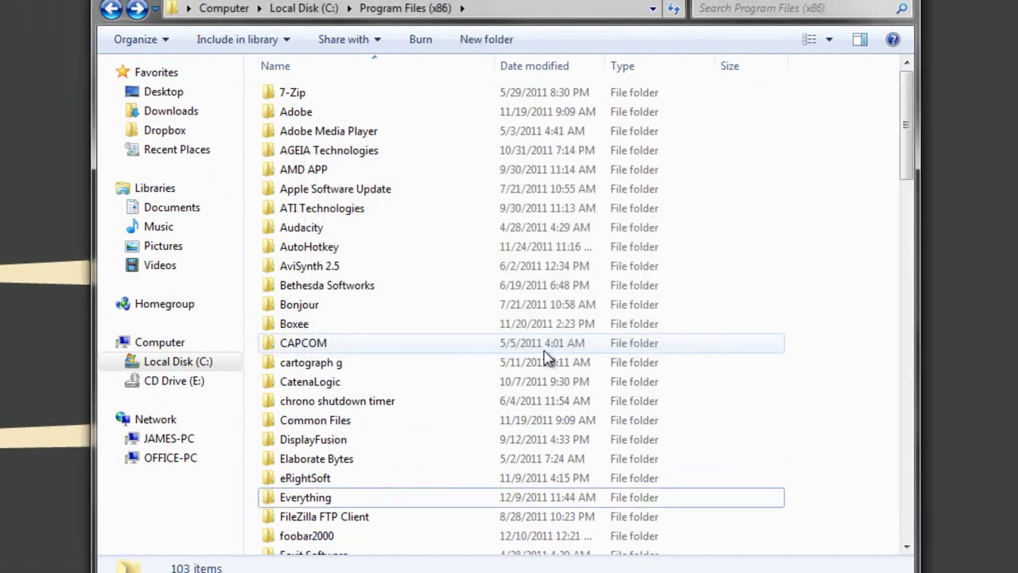
pyautogui.click(336, 496)
pyautogui.click(337, 482)
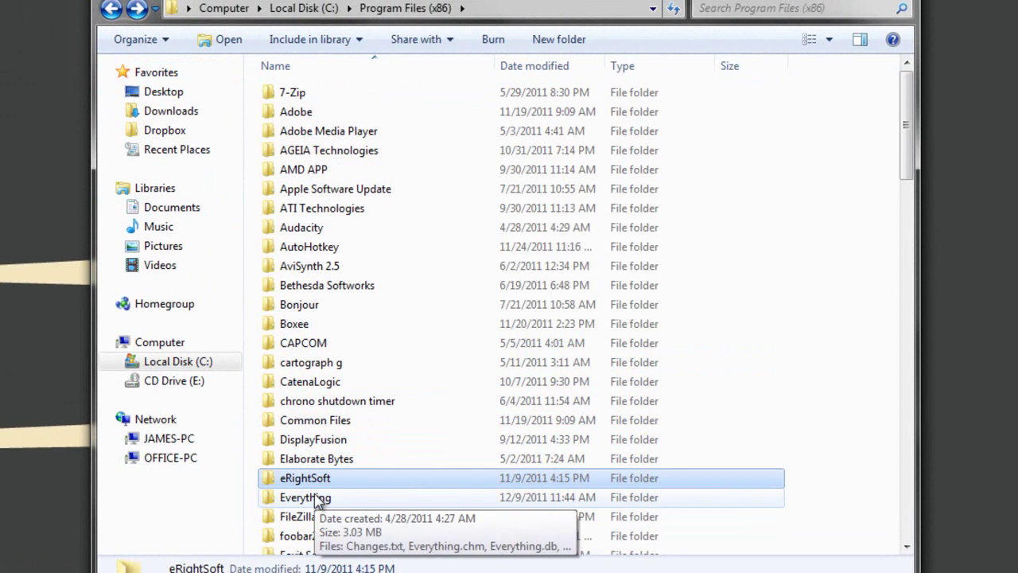
pyautogui.click(315, 498)
pyautogui.click(313, 481)
pyautogui.click(311, 498)
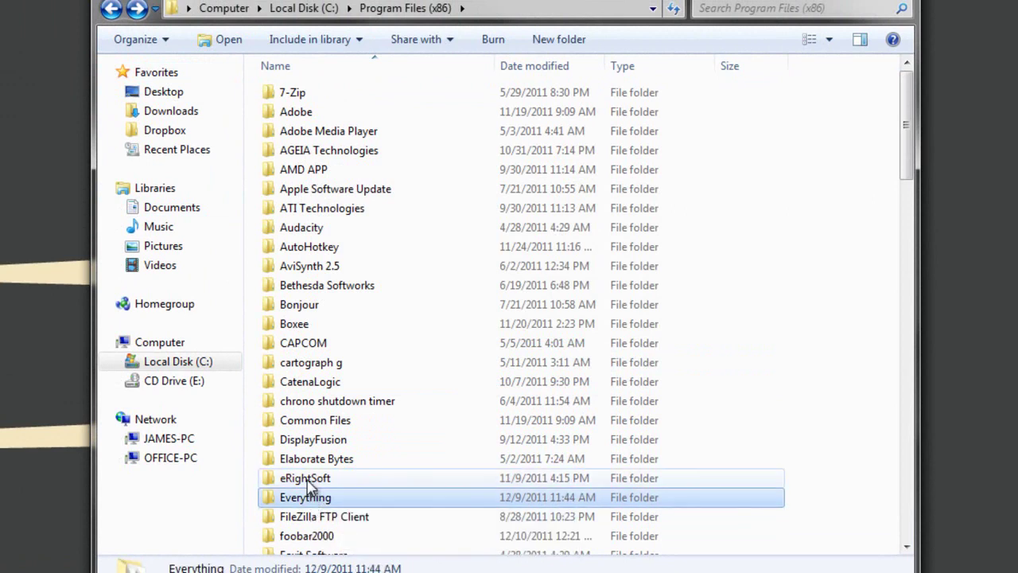
pyautogui.click(307, 481)
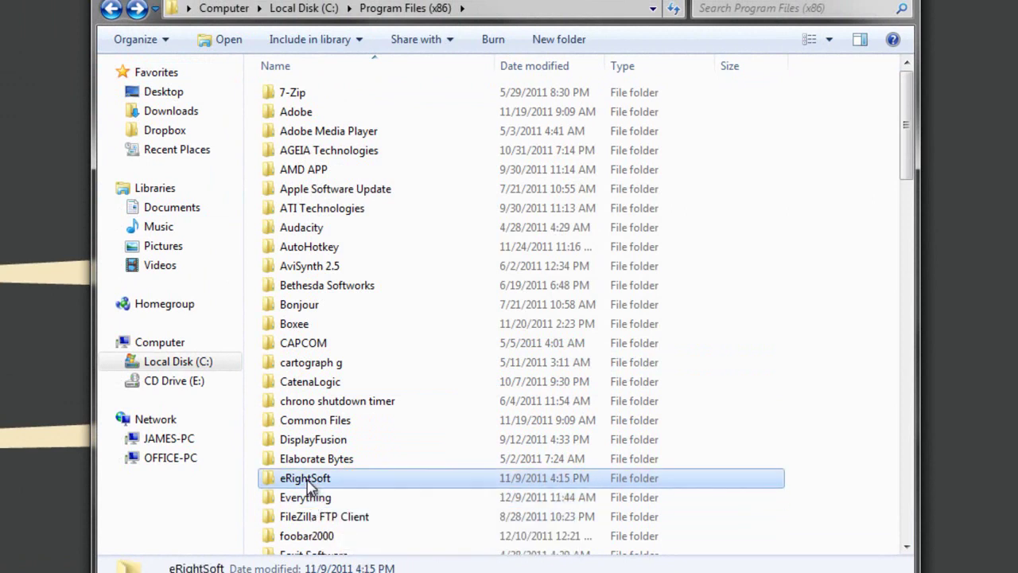
# Leave the Program Files (x86) window and return to the ESEA match page in the browser.
pyautogui.click(843, 2)
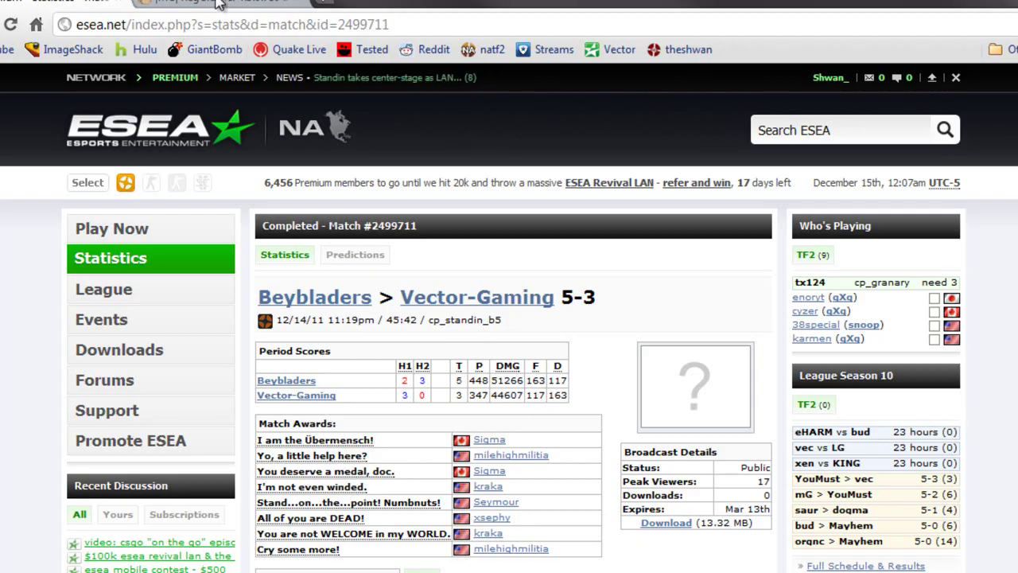
# Bring up the RegCleaner download page in the browser, and run RegCleaner from the desktop as administrator.
pyautogui.click(218, 3)
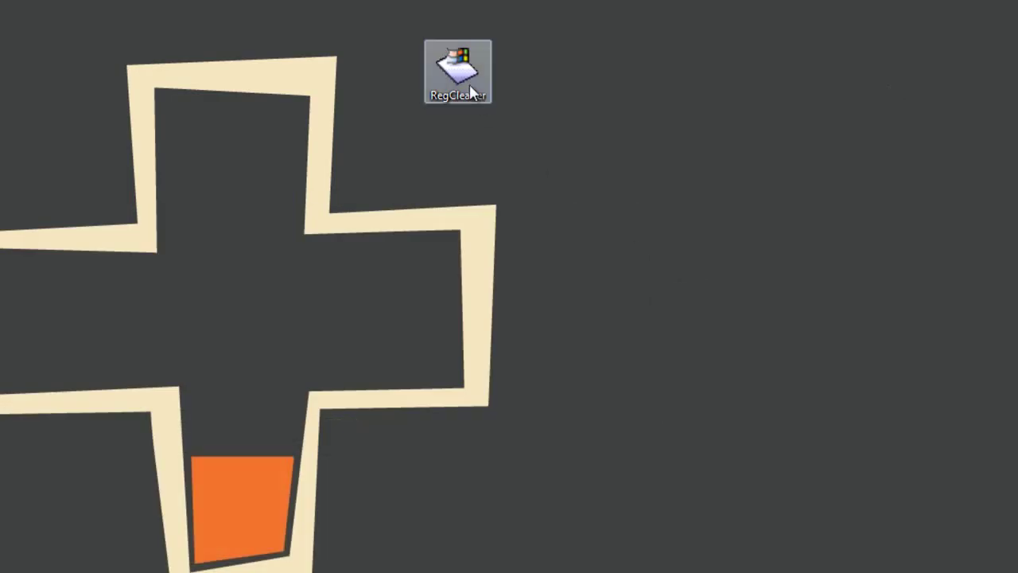
pyautogui.moveTo(470, 84); pyautogui.dragTo(486, 98)
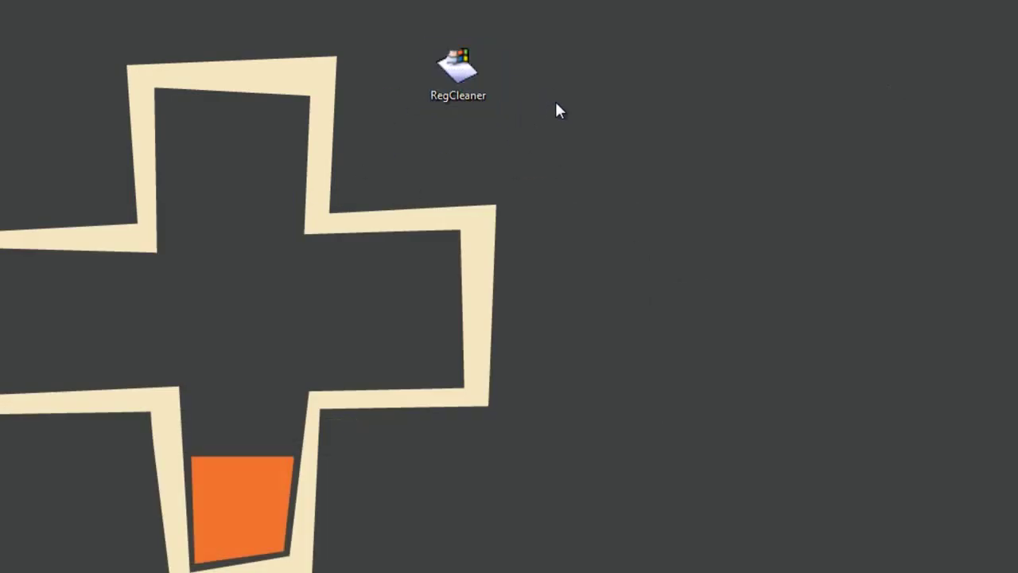
pyautogui.rightClick(555, 101)
pyautogui.click(533, 80)
pyautogui.rightClick(457, 73)
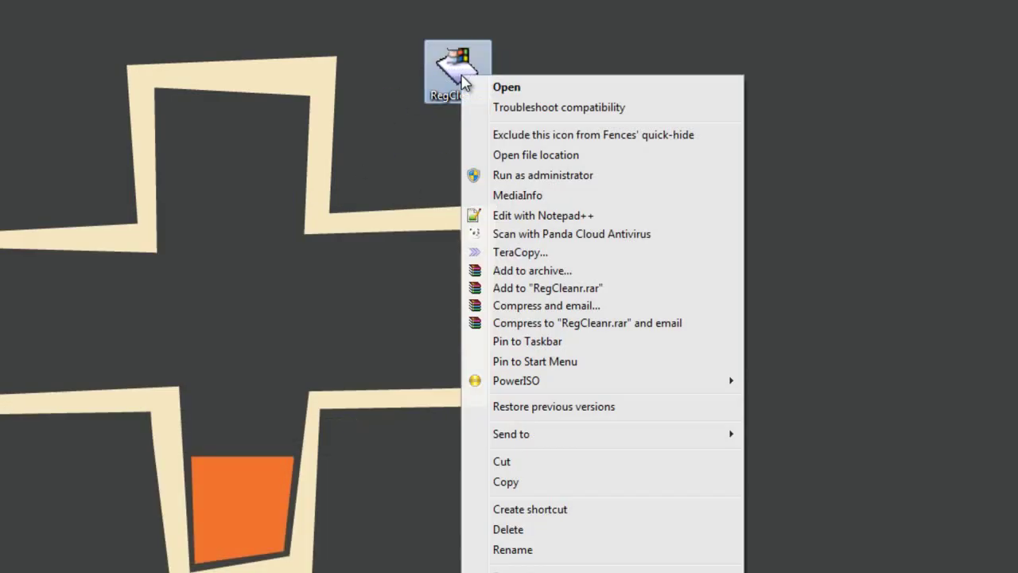
pyautogui.click(539, 180)
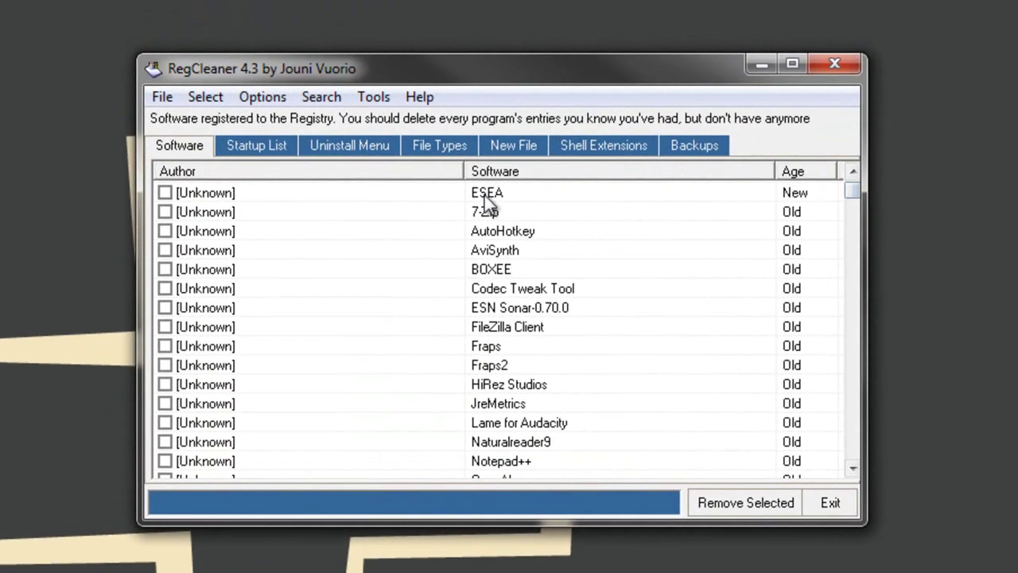
# Sort the registered software by name, remove the ESEA entry from the registry and close RegCleaner.
pyautogui.click(323, 201)
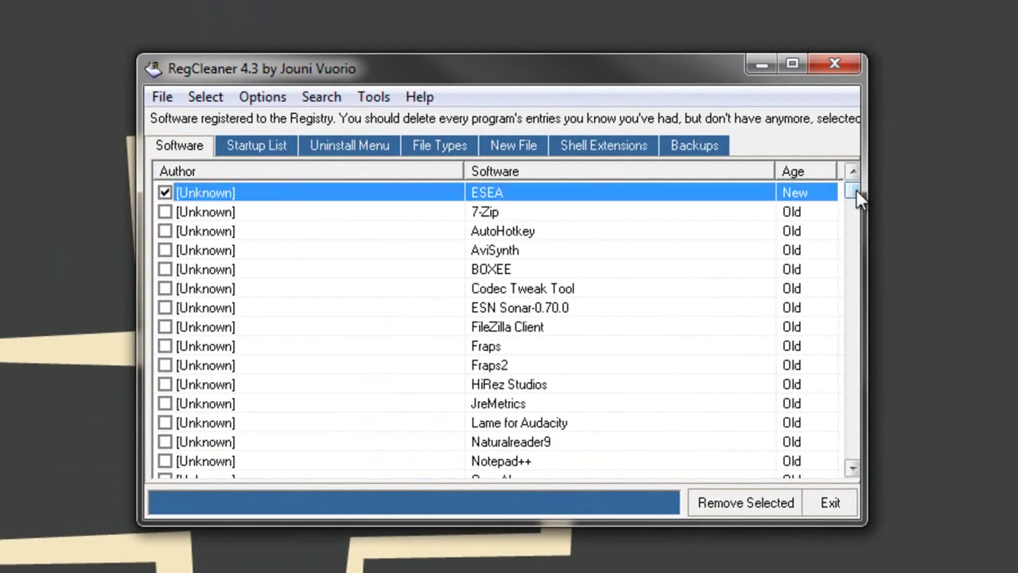
pyautogui.moveTo(855, 191)
pyautogui.mouseDown()
pyautogui.moveTo(852, 370)
pyautogui.moveTo(848, 191)
pyautogui.mouseUp()
pyautogui.click(647, 196)
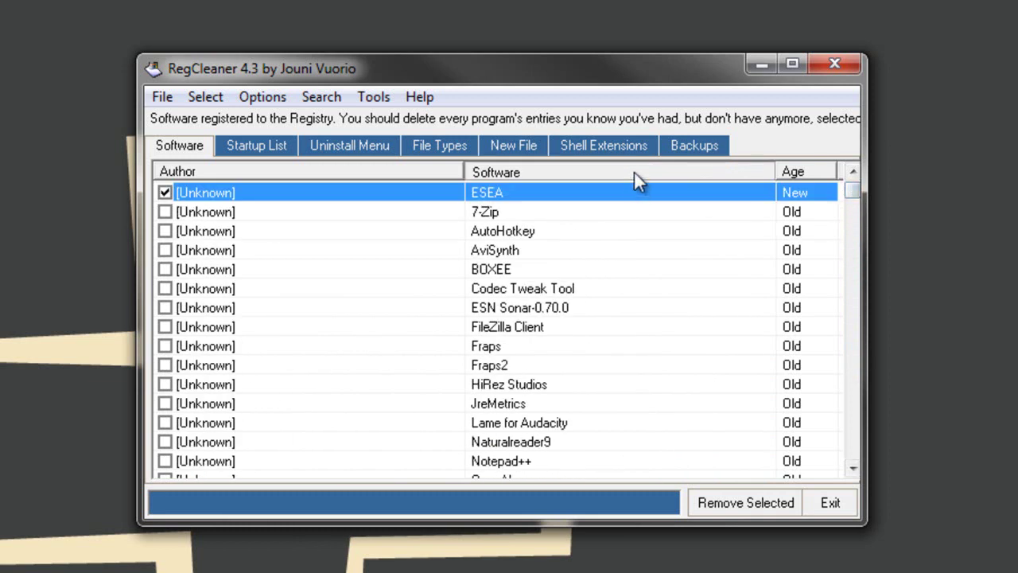
pyautogui.click(634, 171)
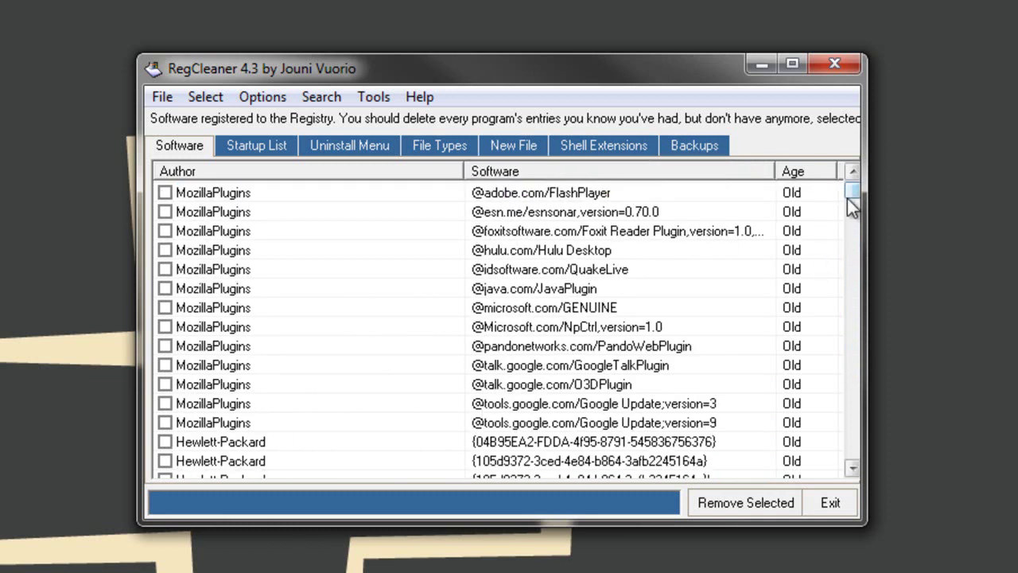
pyautogui.moveTo(853, 195); pyautogui.dragTo(855, 266)
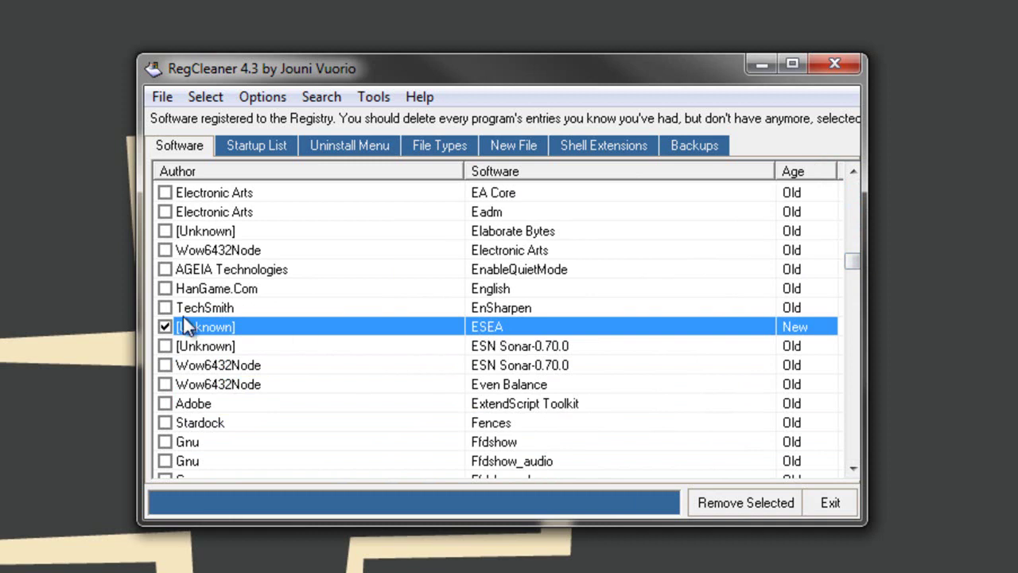
pyautogui.click(736, 502)
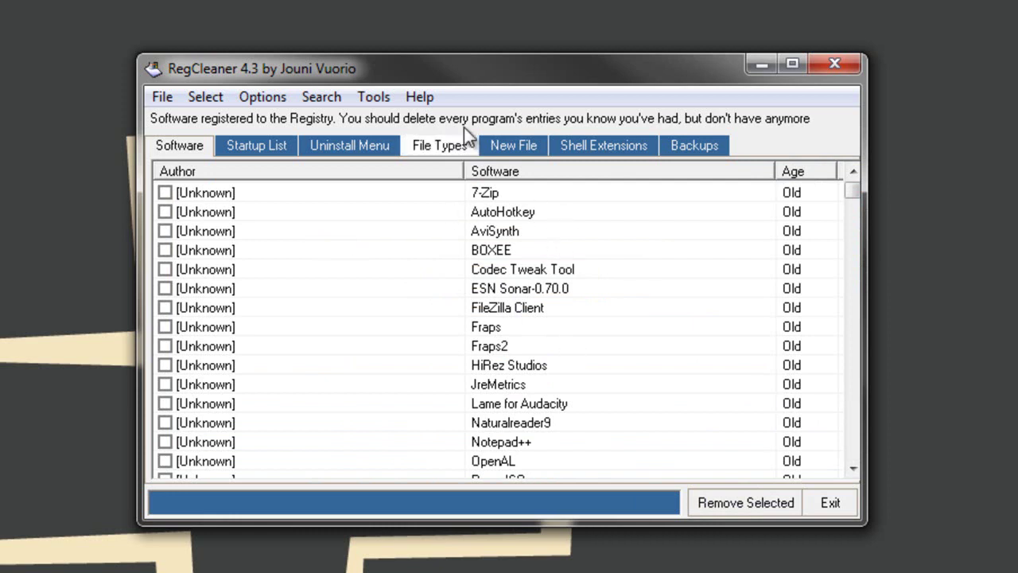
pyautogui.moveTo(500, 53); pyautogui.dragTo(555, 106)
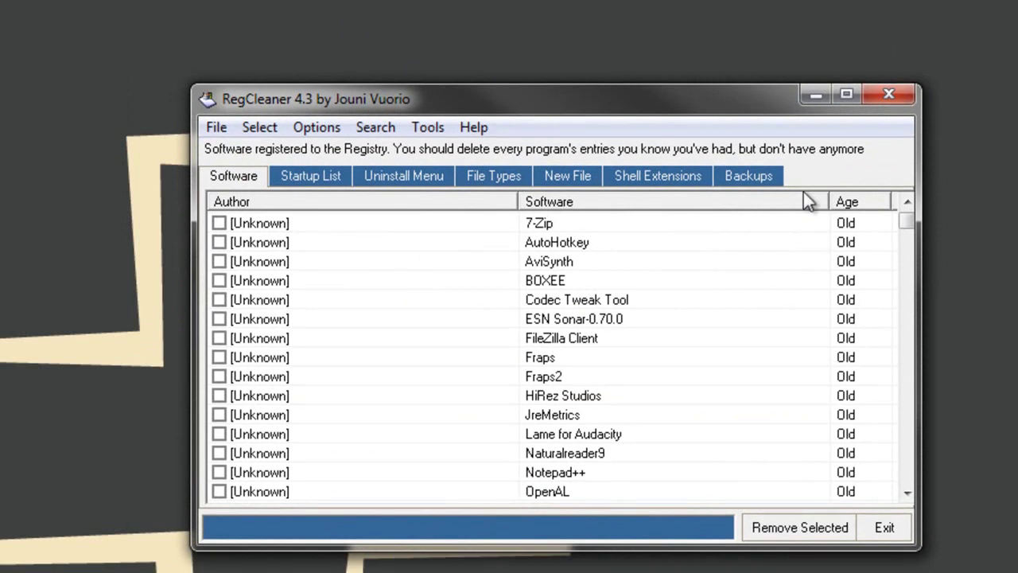
pyautogui.click(891, 96)
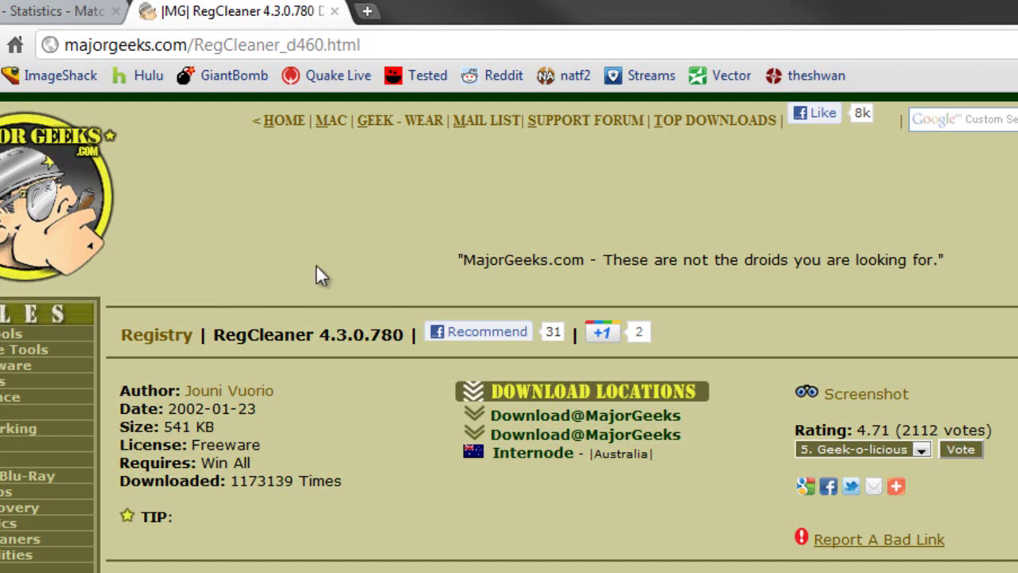
# Reinstall the ESEA Client from the downloaded ESEAClientInstall.exe with all components, and place its desktop shortcut beside RegCleaner.
pyautogui.hotkey('ctrl', 'j')
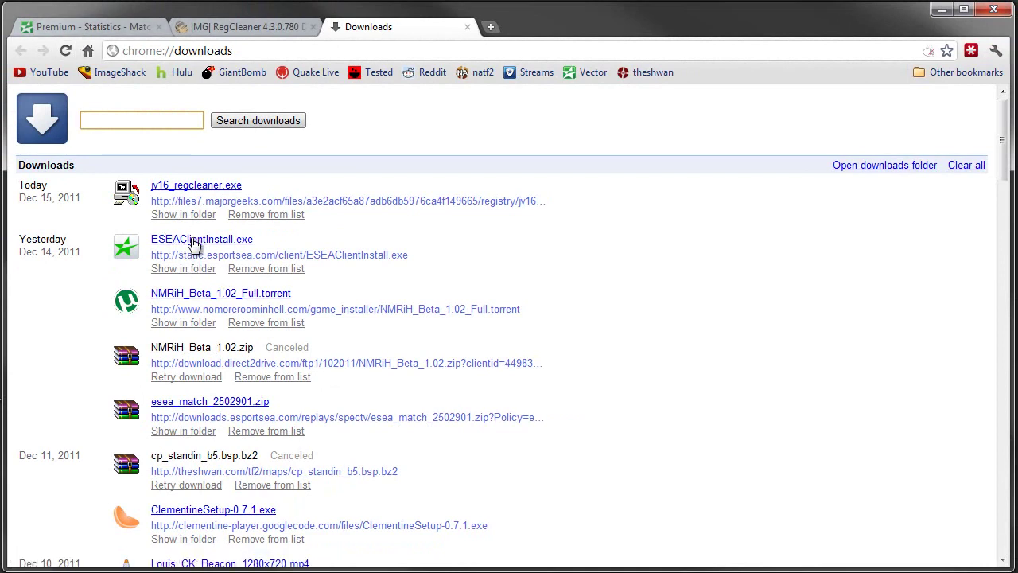
pyautogui.click(191, 240)
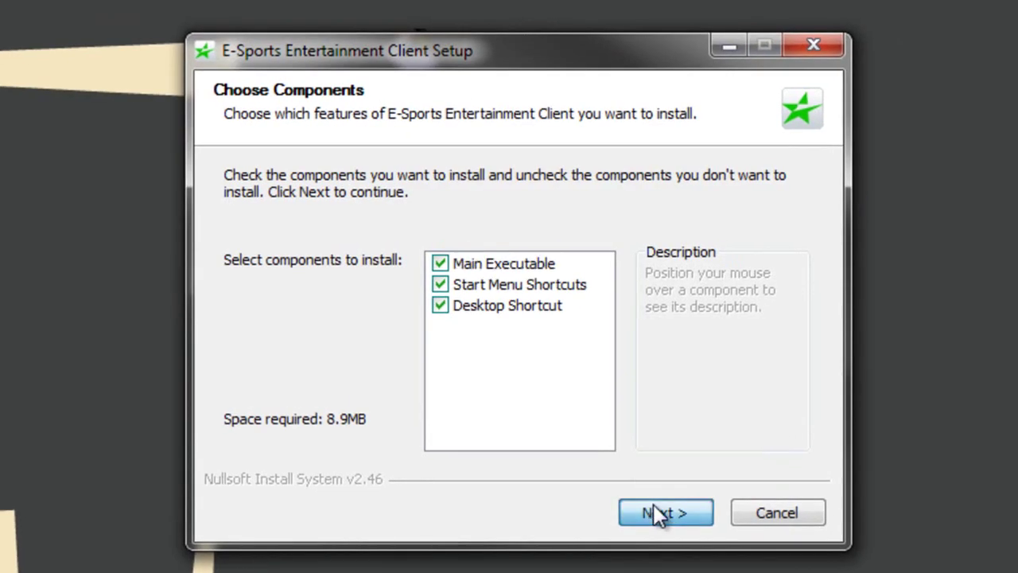
pyautogui.click(654, 506)
pyautogui.click(664, 509)
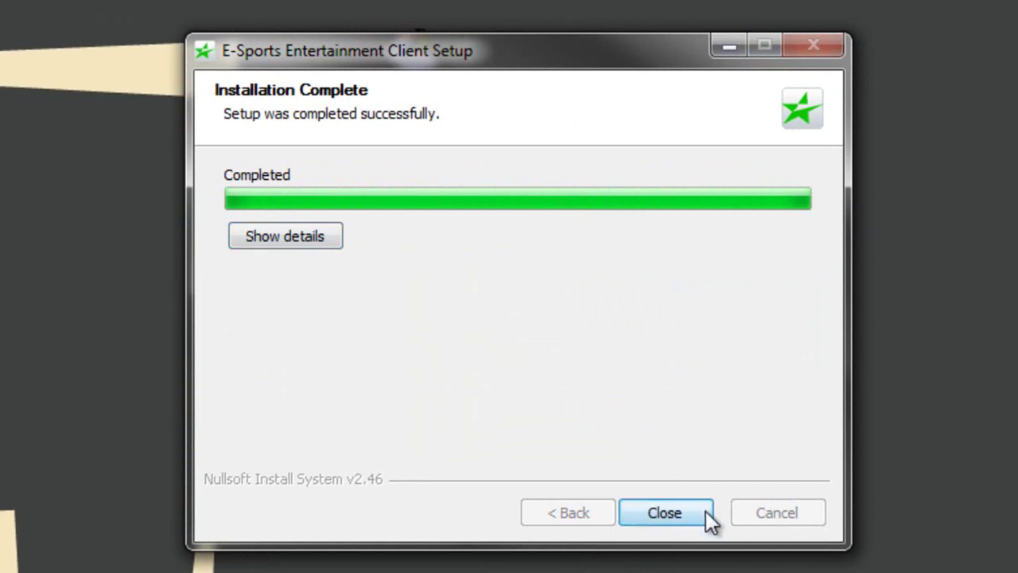
pyautogui.click(665, 514)
pyautogui.moveTo(477, 144); pyautogui.dragTo(613, 62)
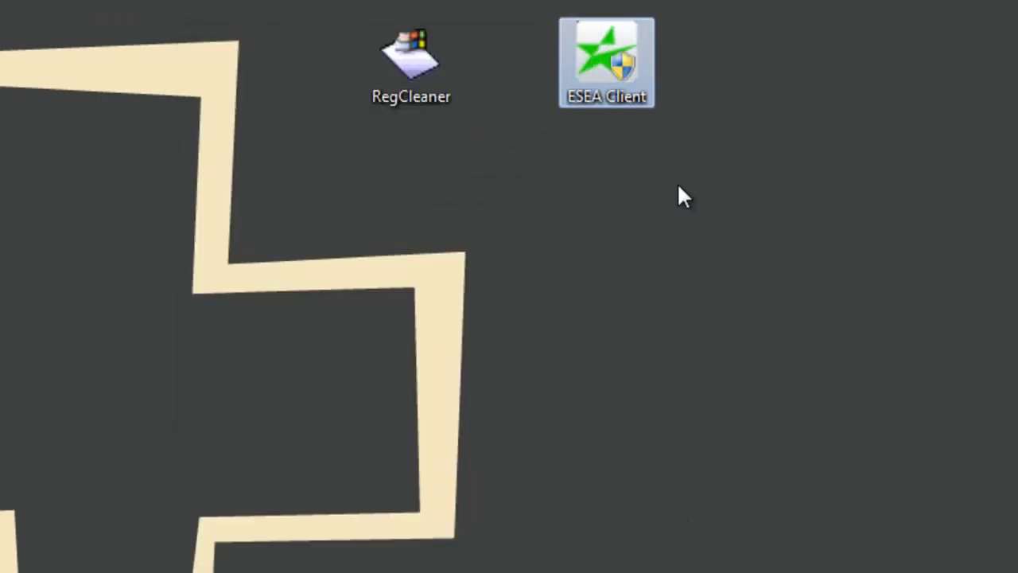
pyautogui.click(627, 365)
# Launch the ESEA Client from the desktop, choose English (US) as the language and accept the license agreement.
pyautogui.doubleClick(617, 44)
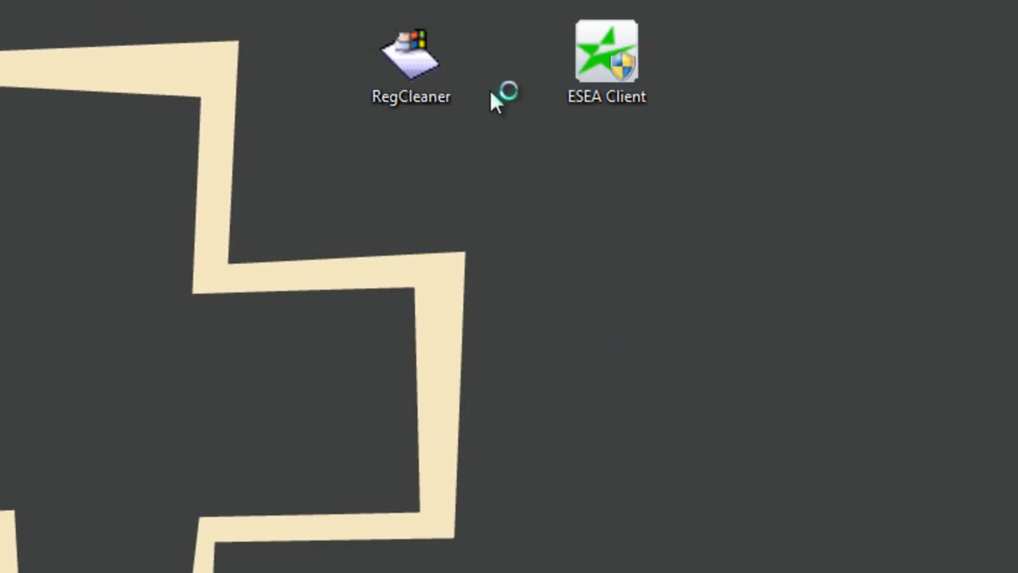
pyautogui.moveTo(489, 258); pyautogui.dragTo(433, 210)
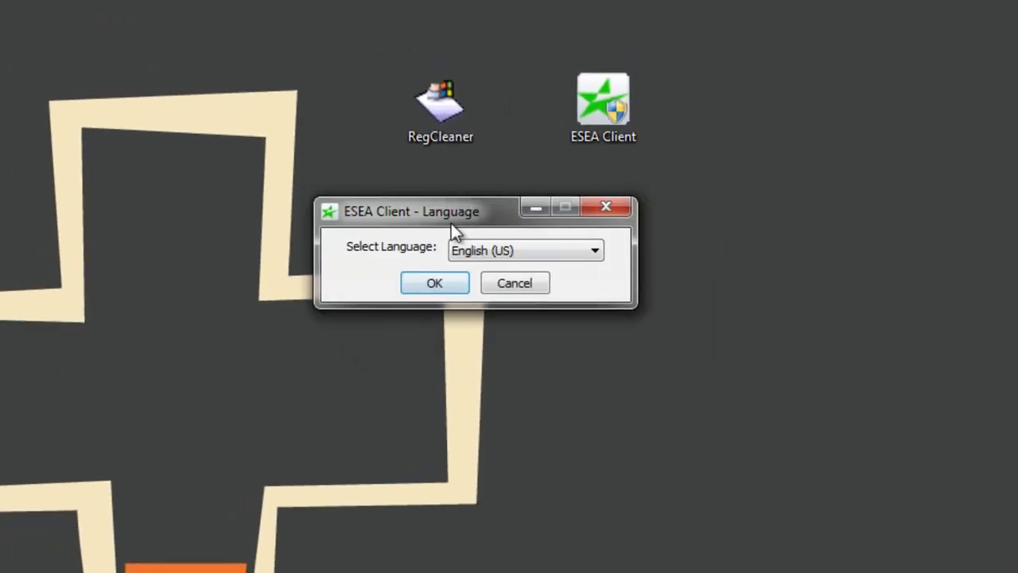
pyautogui.click(432, 287)
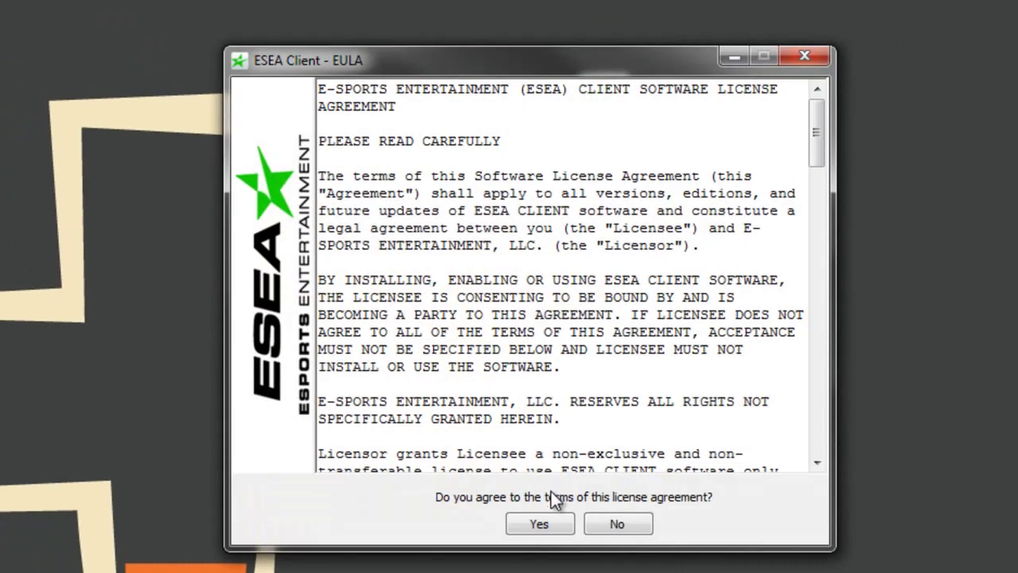
pyautogui.click(547, 521)
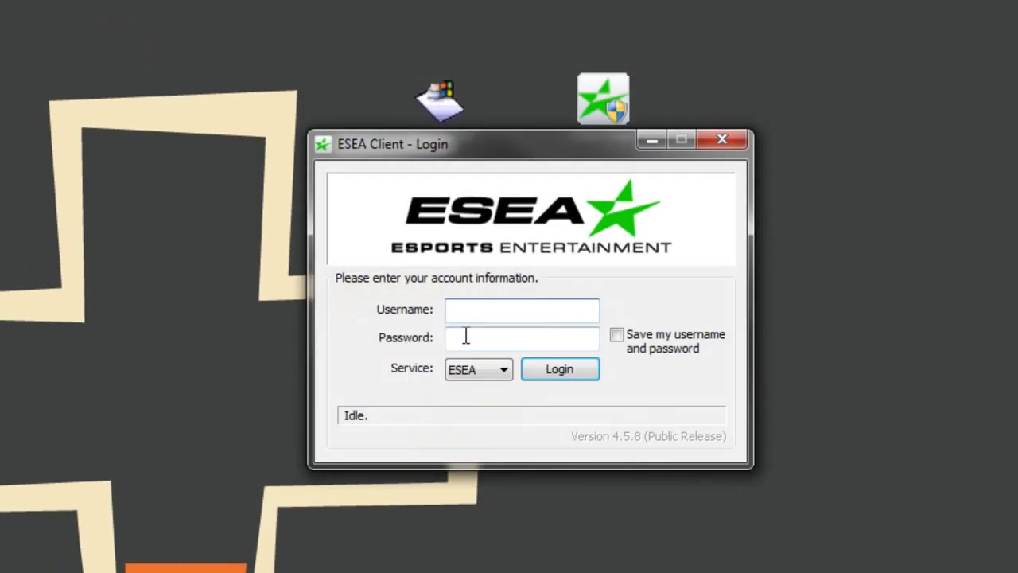
pyautogui.click(469, 339)
pyautogui.click(480, 310)
pyautogui.click(486, 332)
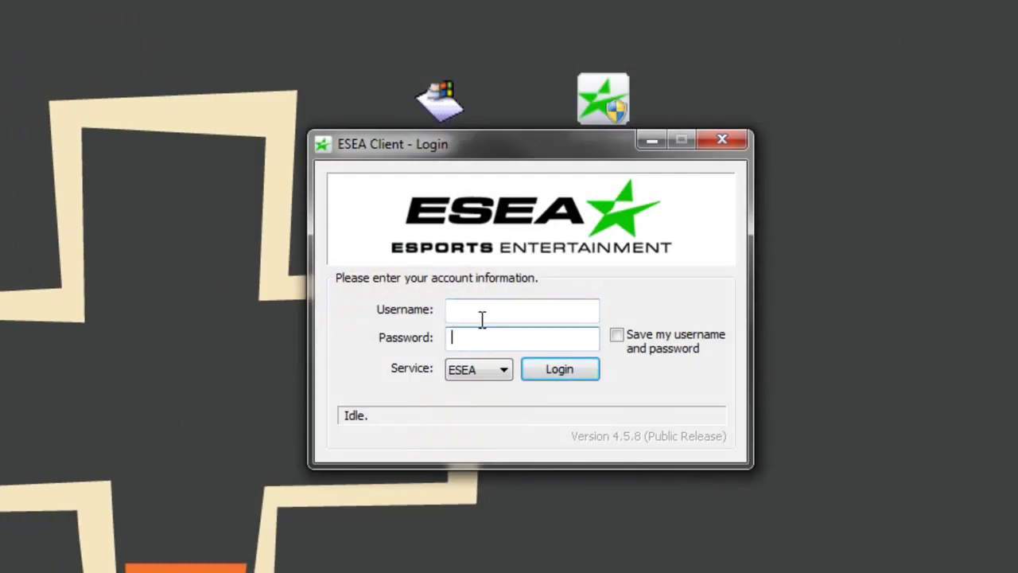
pyautogui.click(483, 310)
pyautogui.click(482, 331)
pyautogui.click(485, 316)
pyautogui.click(486, 335)
pyautogui.click(495, 315)
pyautogui.click(493, 323)
pyautogui.click(494, 312)
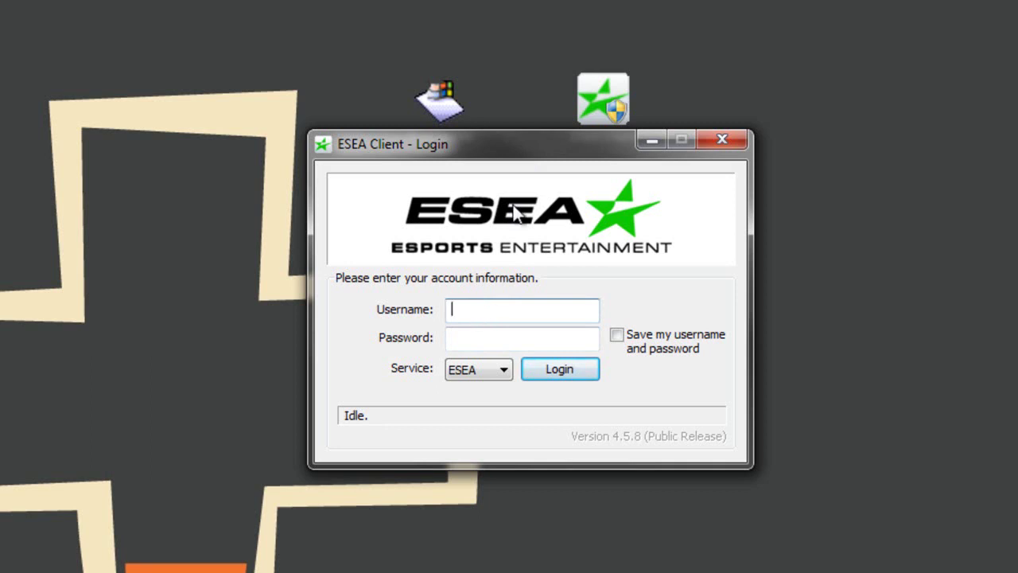
# Close the ESEA Client login window without signing in.
pyautogui.moveTo(575, 156); pyautogui.dragTo(535, 152)
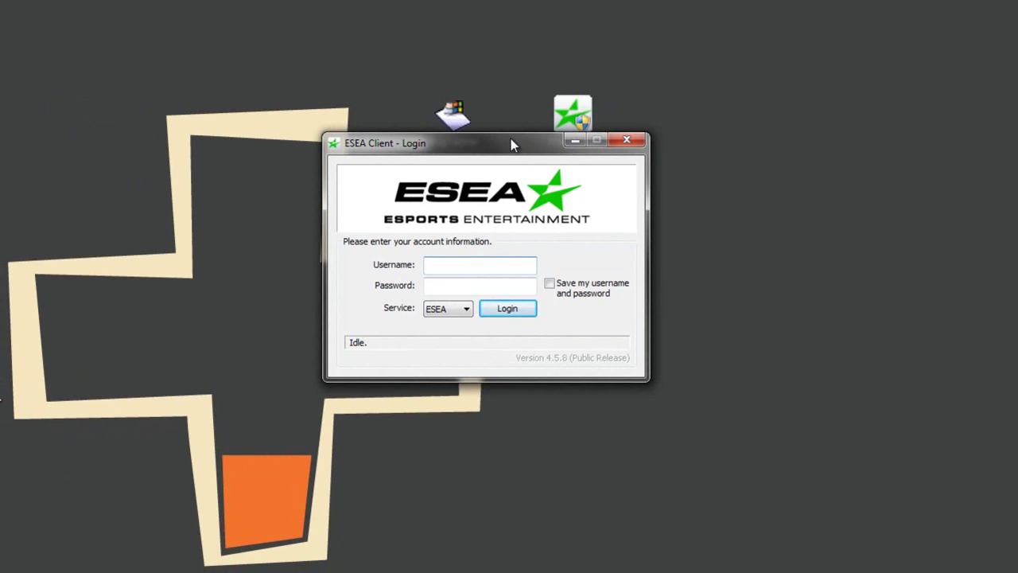
pyautogui.click(627, 142)
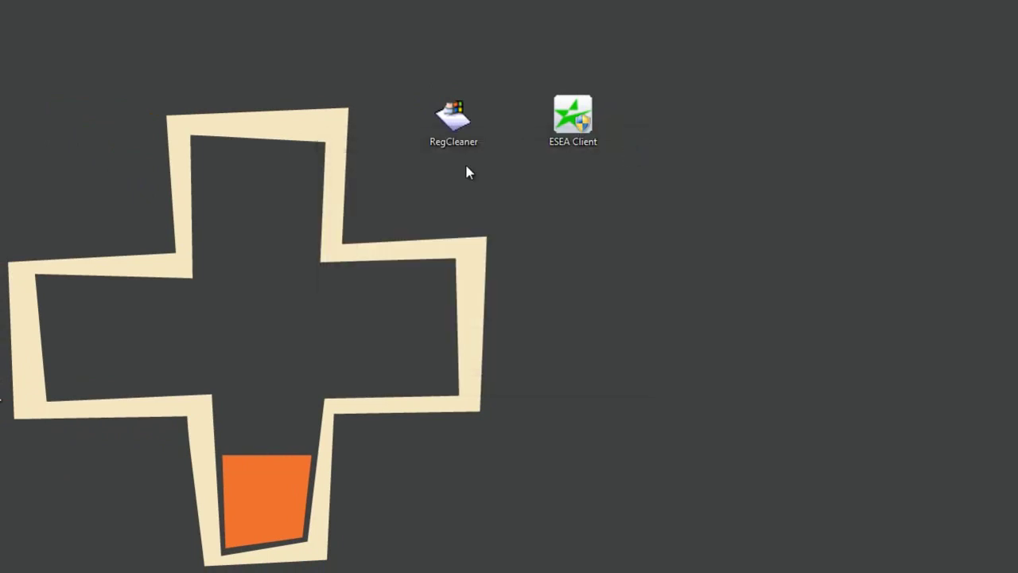